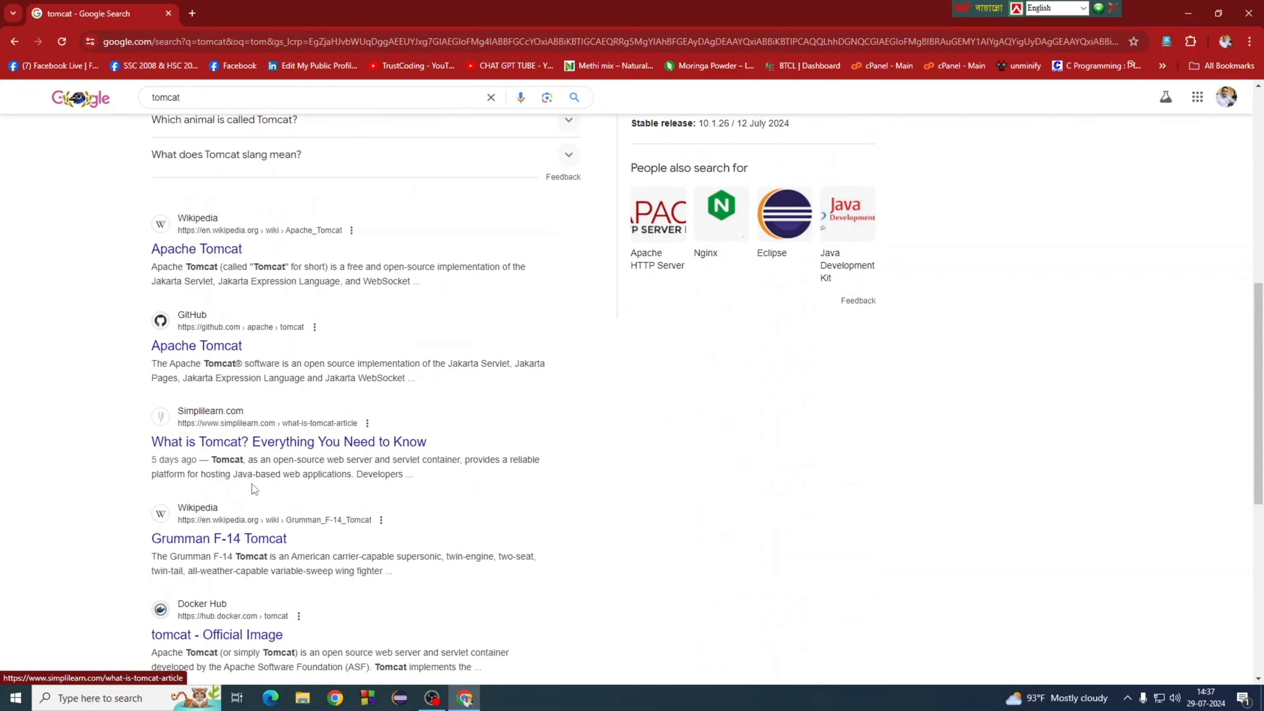
Step: Scroll the tomcat results back to the top, where the official Apache Tomcat site is listed first
scroll(601, 520, "up", 4)
scroll(600, 518, "up", 5)
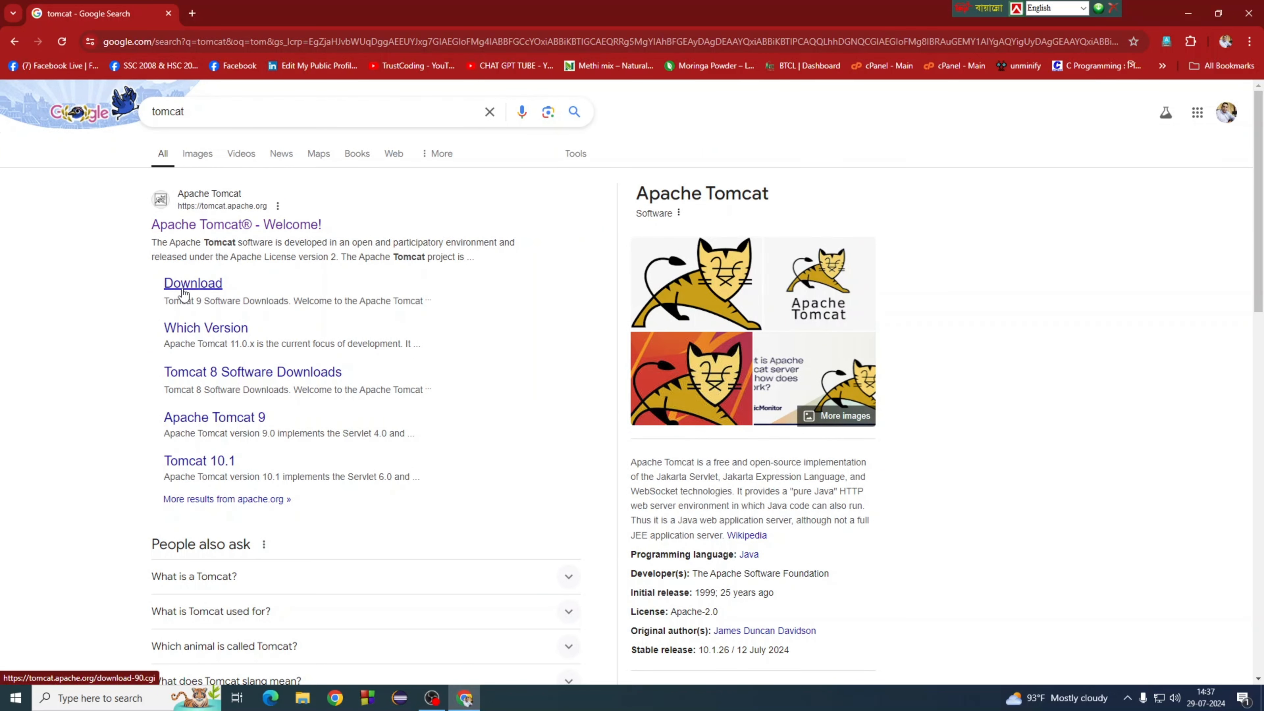
Step: Go from the official Apache Tomcat site to the Tomcat 10 downloads page listing 10.1.26
left_click(238, 226)
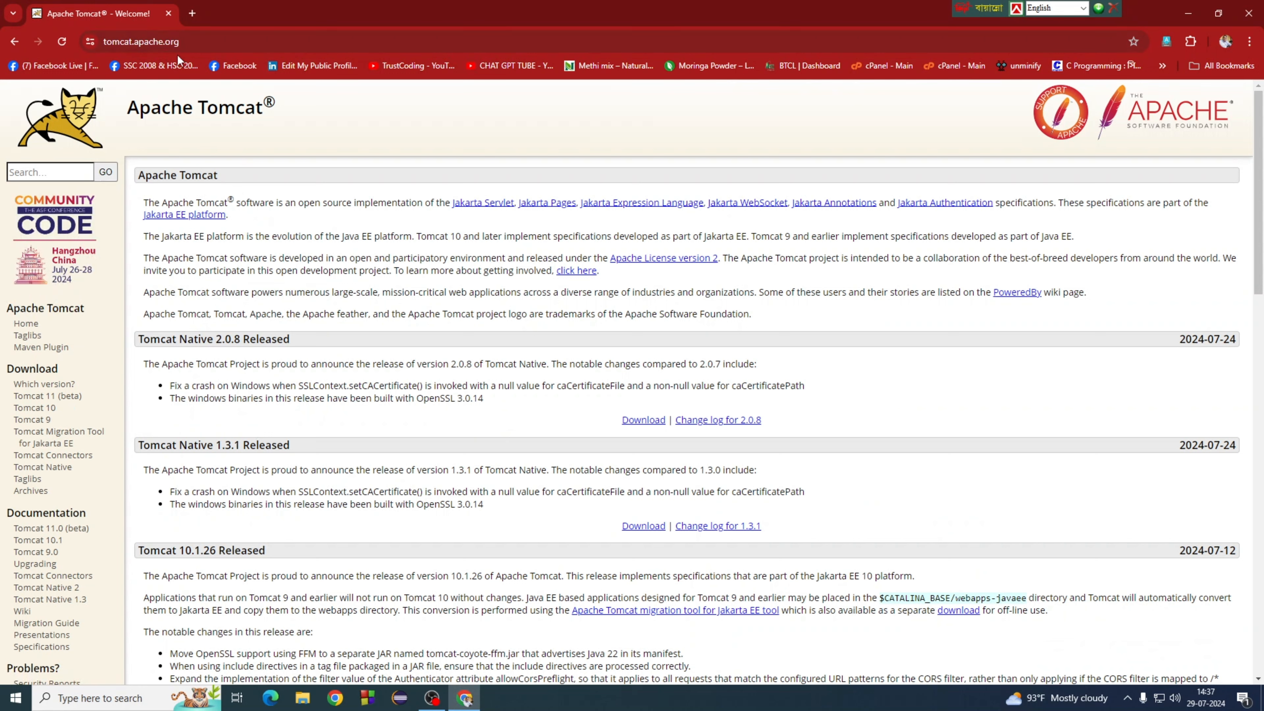
left_click(132, 44)
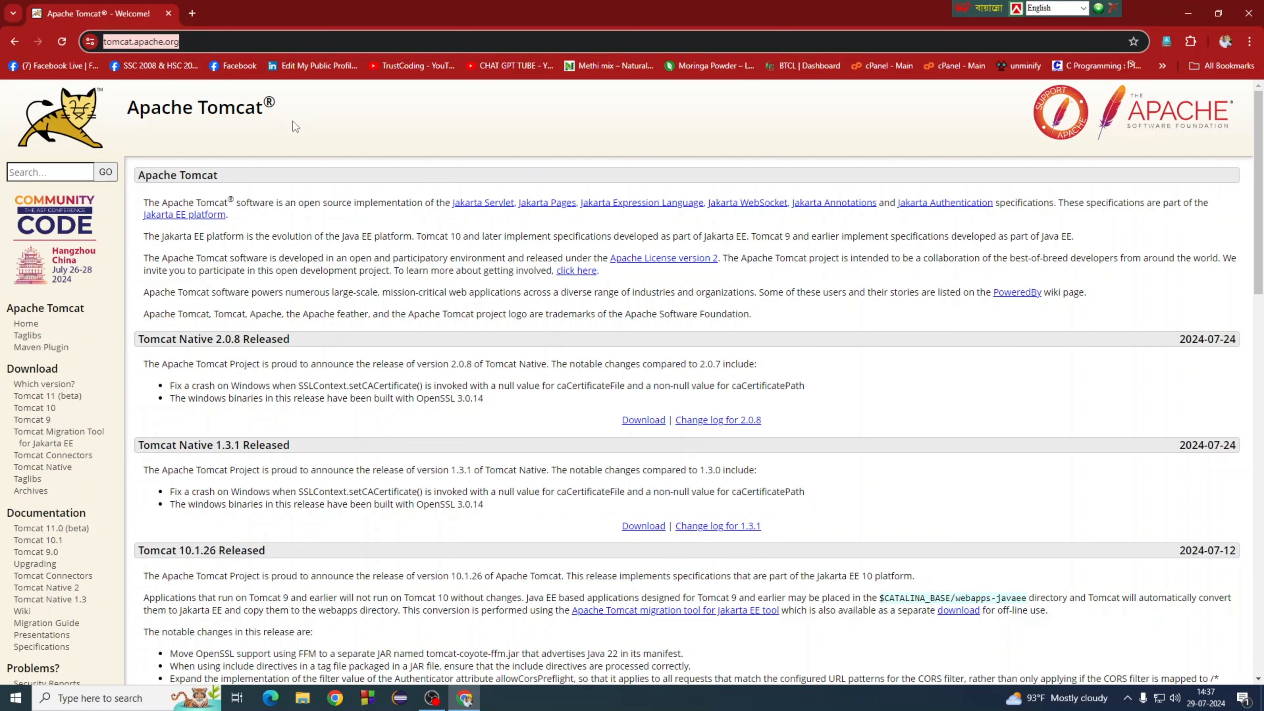
left_click(321, 135)
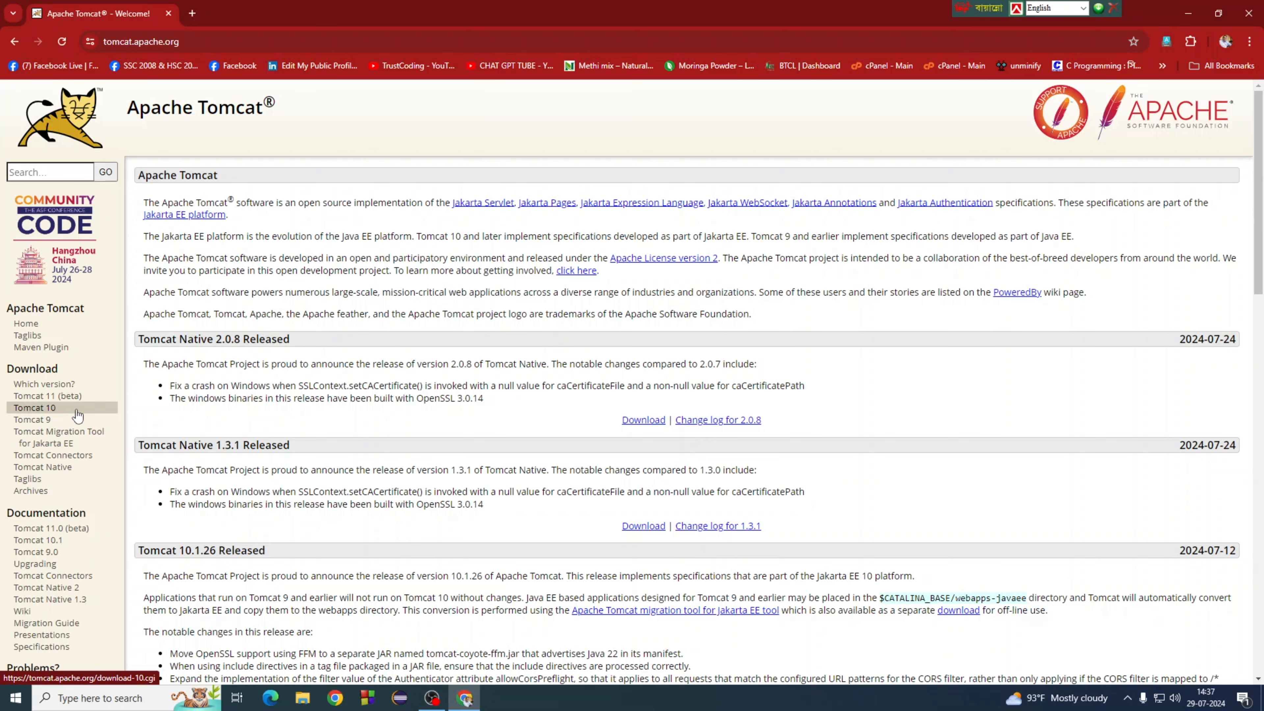
left_click(44, 409)
Step: Download the 32-bit/64-bit Windows Service Installer for Tomcat 10.1.26 (13.7 MB)
scroll(537, 450, "down", 5)
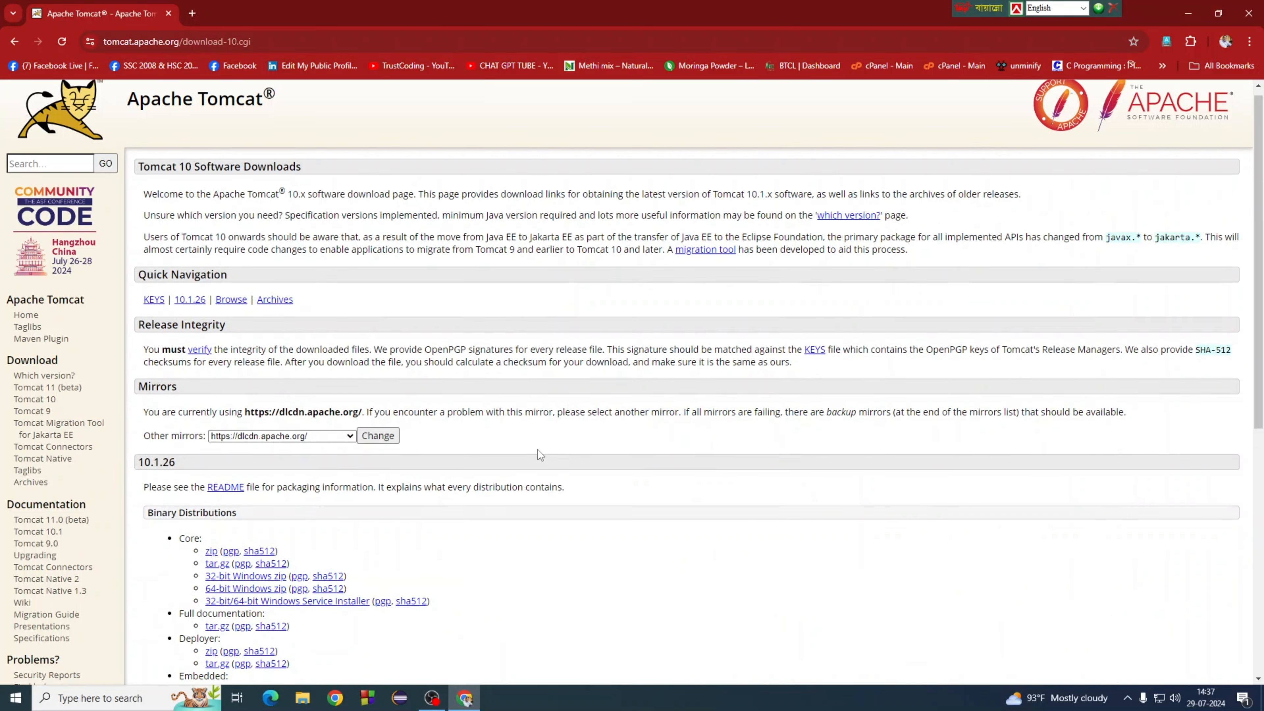
scroll(538, 450, "down", 1)
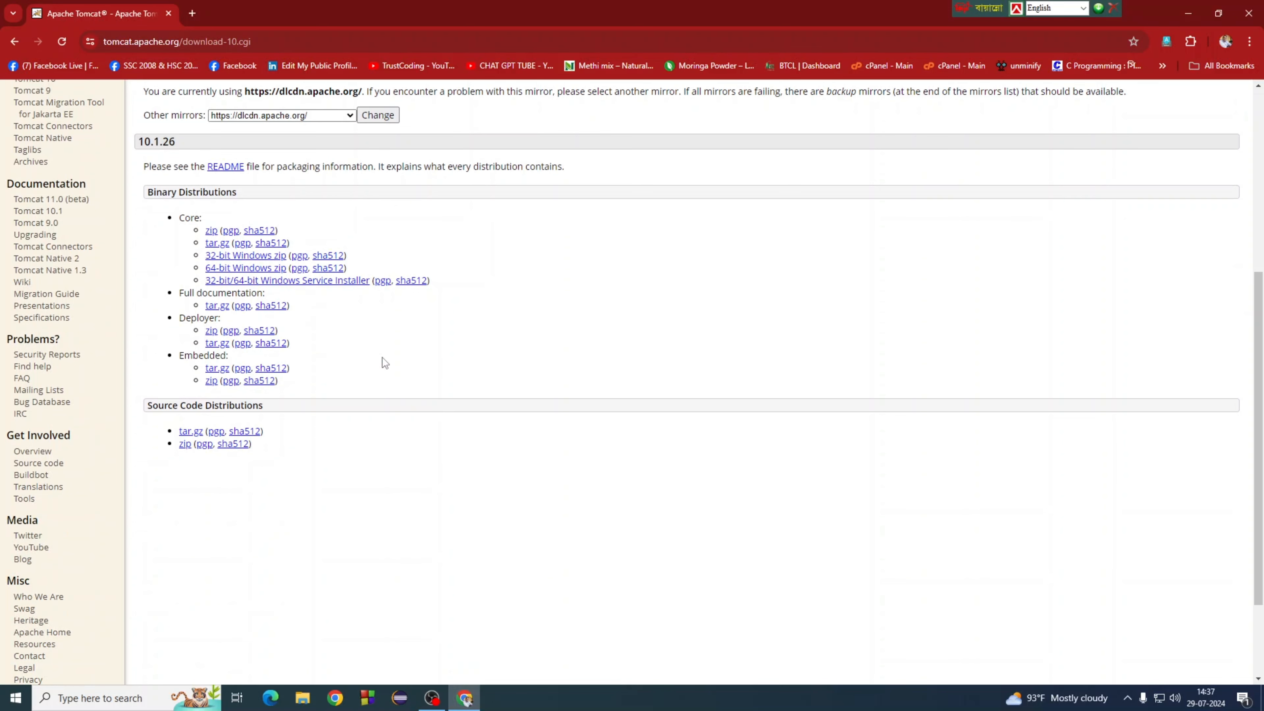
scroll(382, 358, "up", 1)
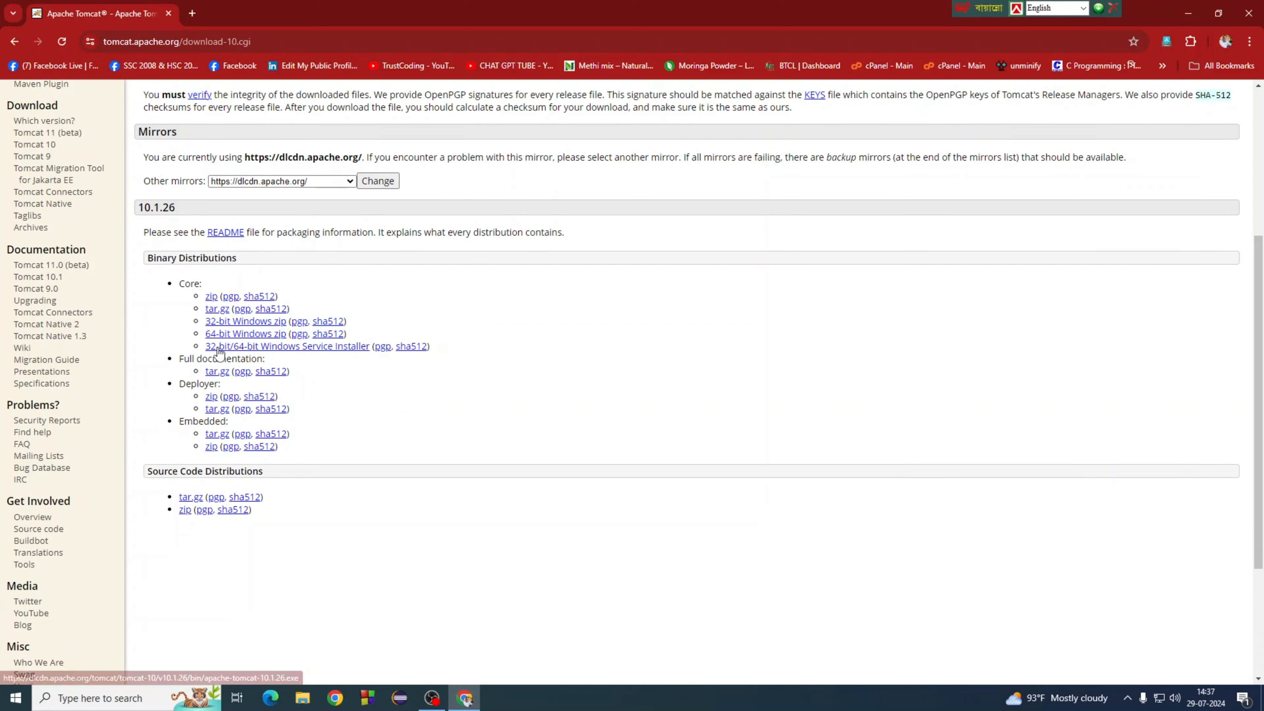
left_click(272, 347)
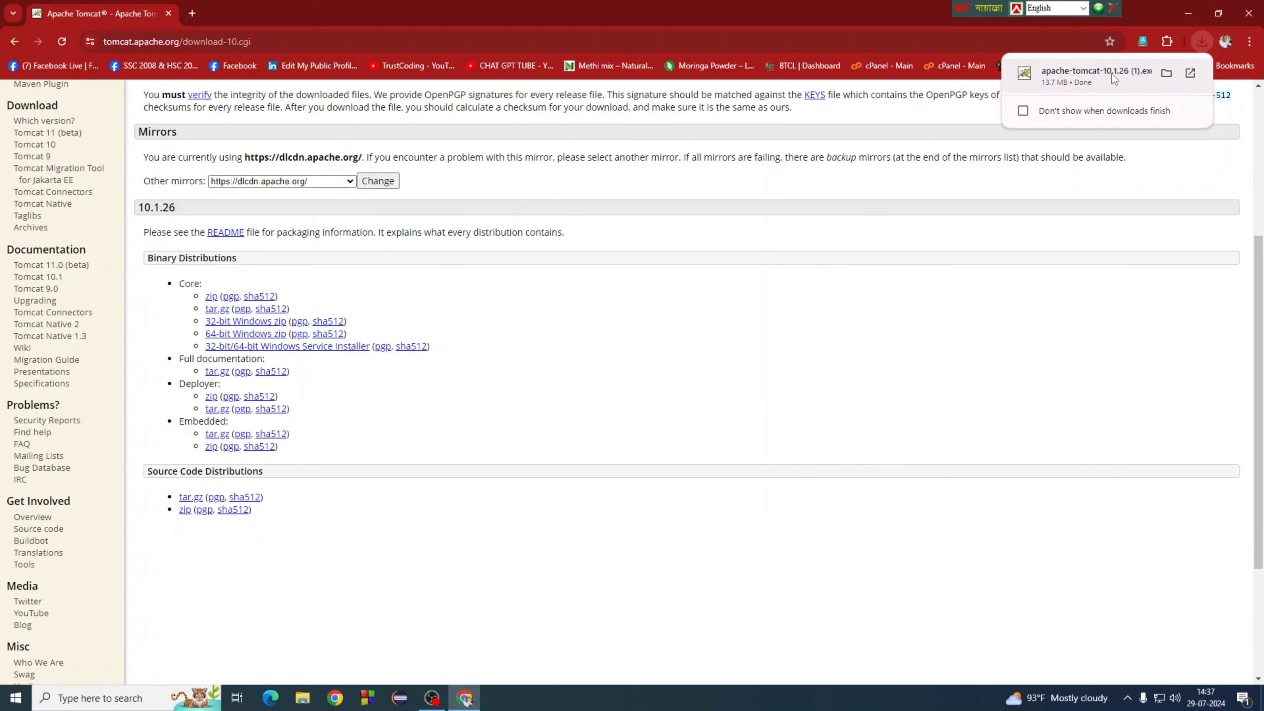
Step: Launch the downloaded Tomcat installer and accept the license agreement to reach Choose Components
left_click(1083, 75)
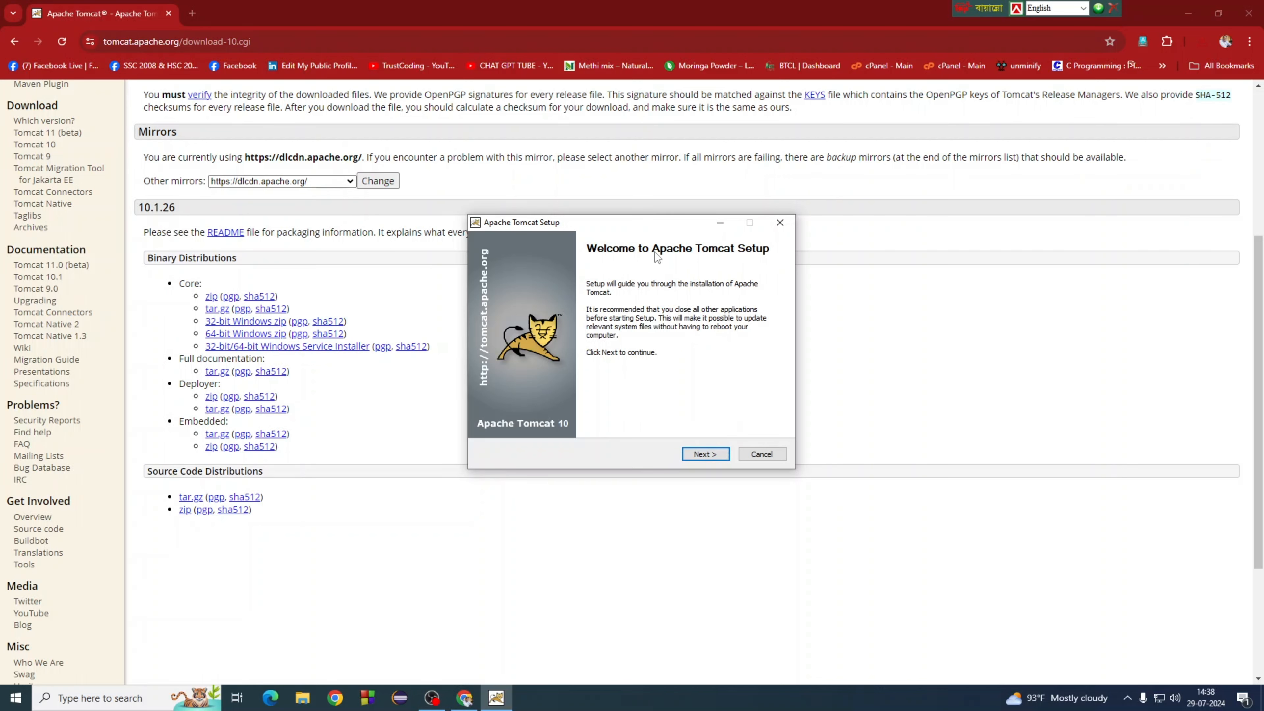
left_click_drag(644, 227, 630, 222)
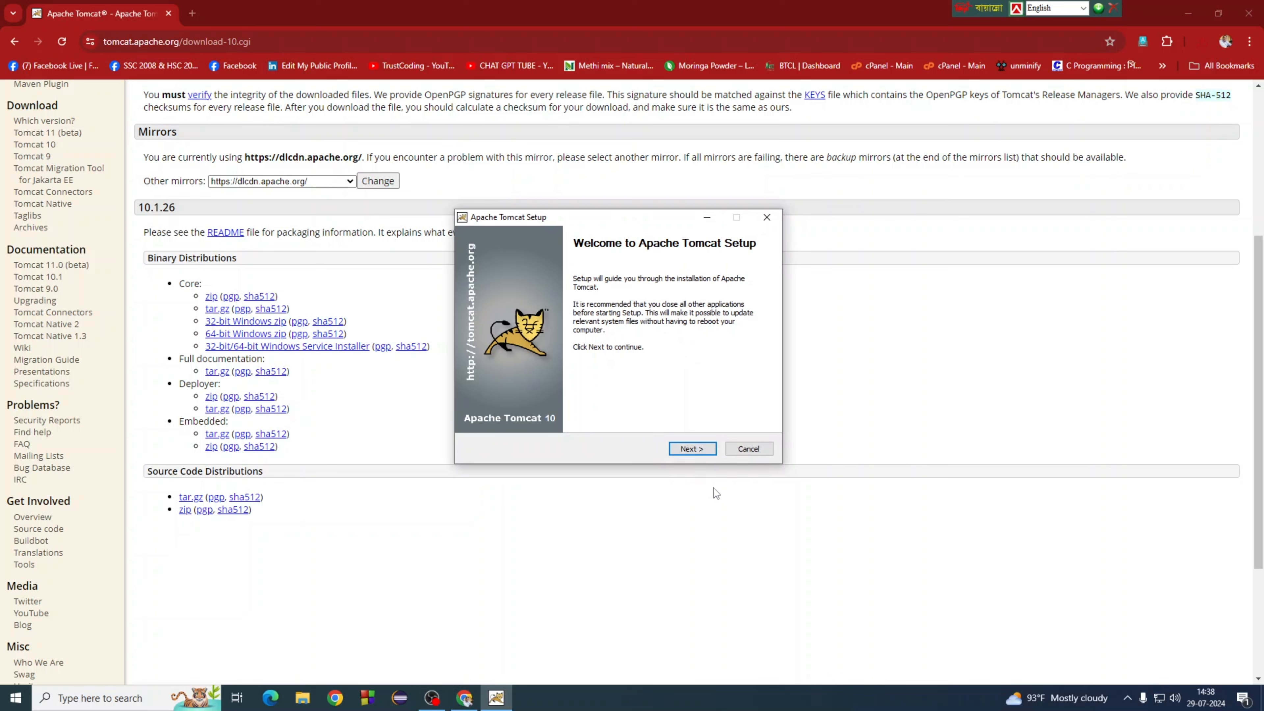
left_click(694, 450)
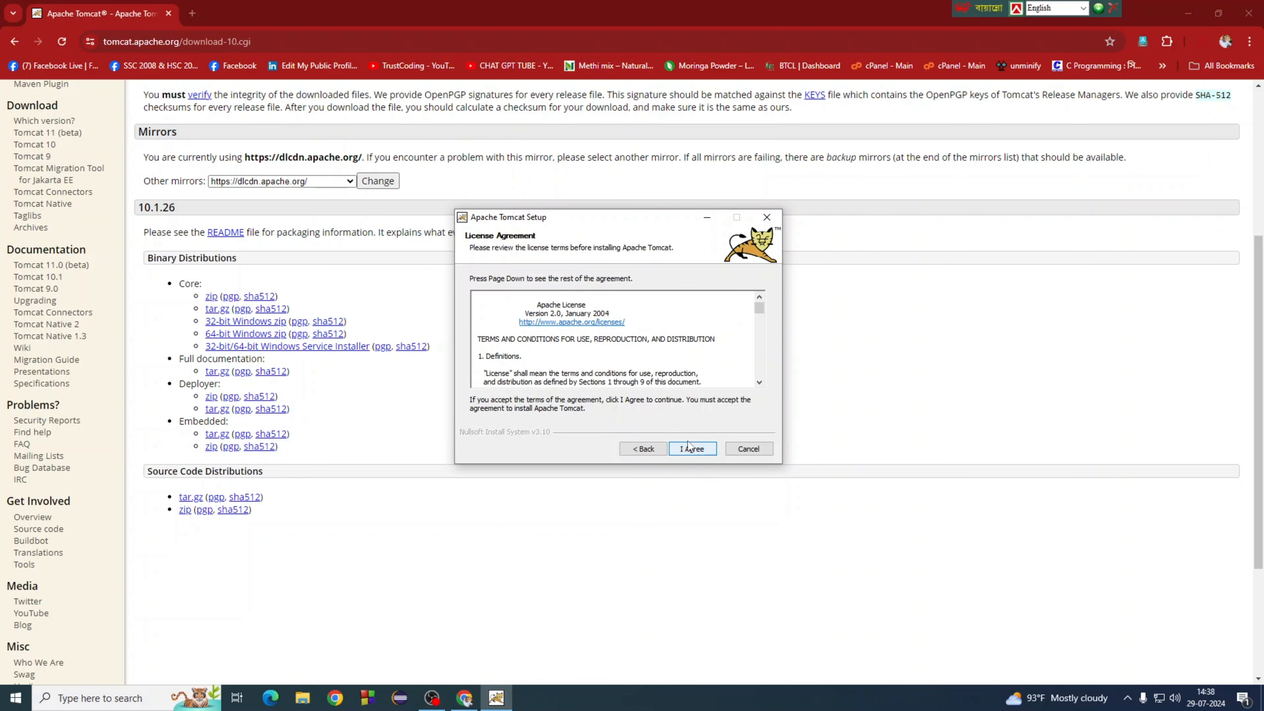
scroll(690, 386, "down", 1)
scroll(690, 387, "up", 1)
left_click(700, 452)
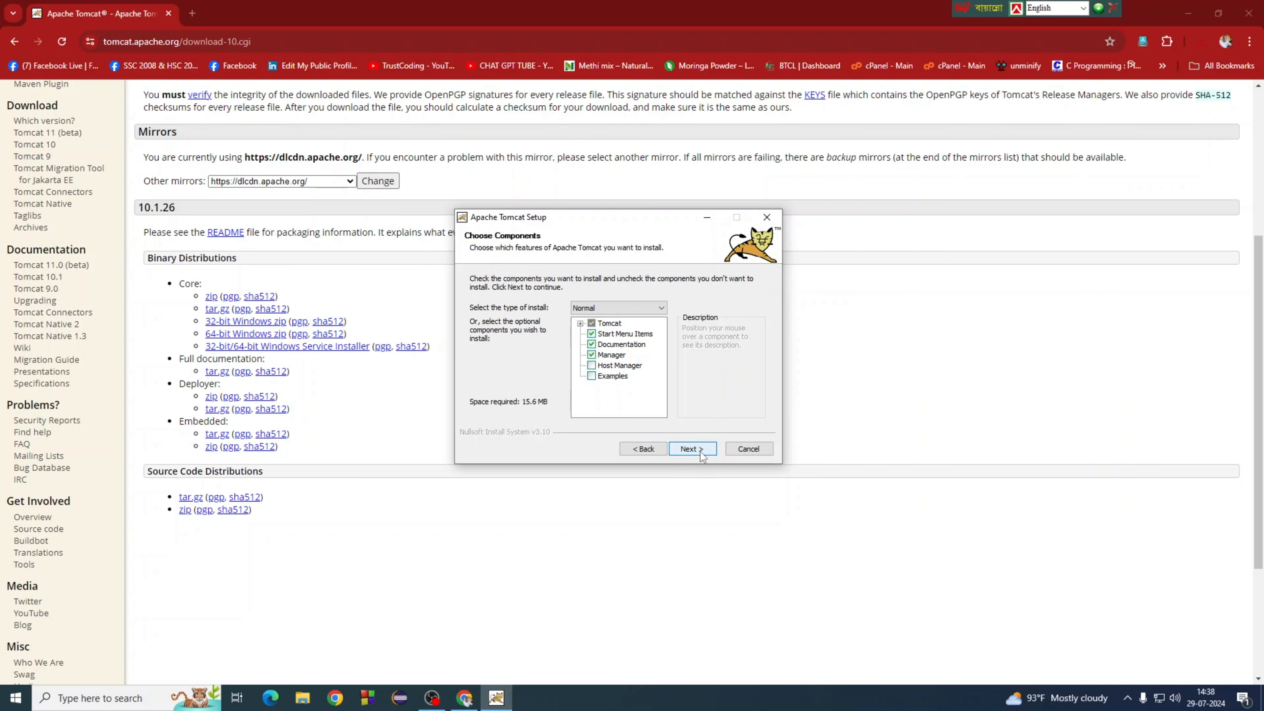
Step: Add Host Manager and Examples, making a 17.1 MB Custom install
left_click(592, 365)
left_click(592, 376)
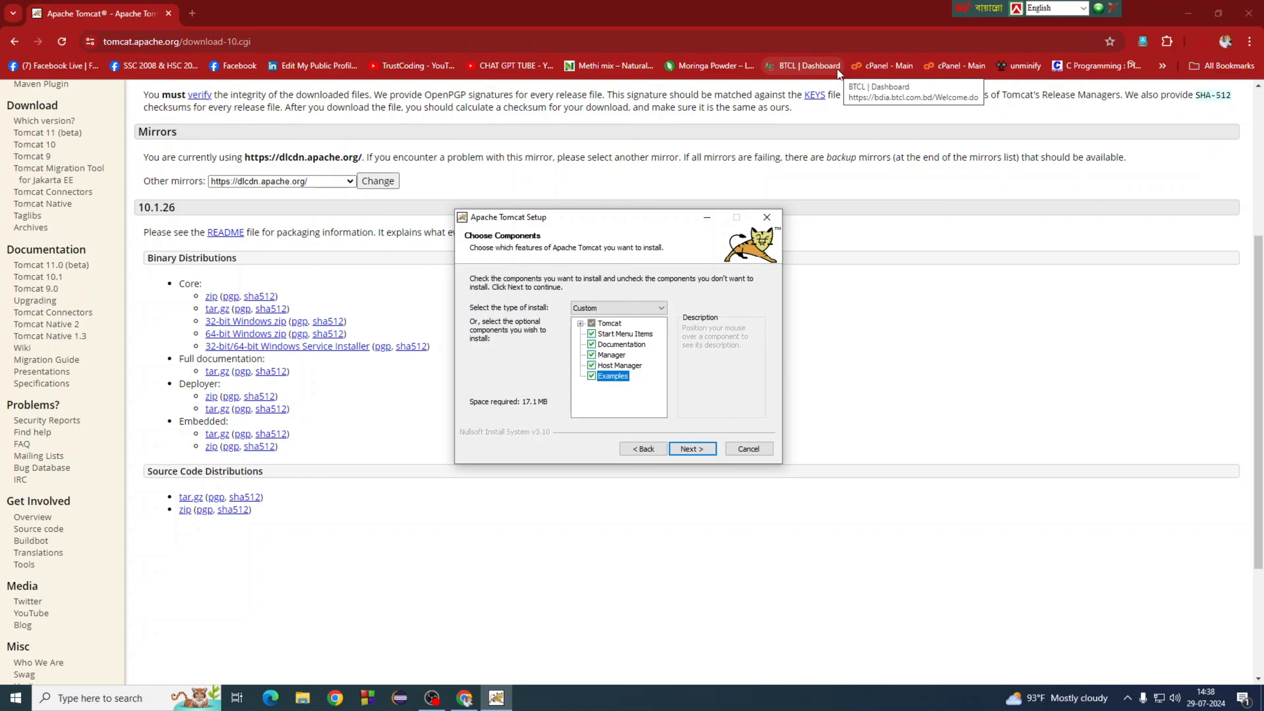
Step: Keep shutdown port -1, connector port 8080 and service name Tomcat10 on the configuration page
left_click(700, 450)
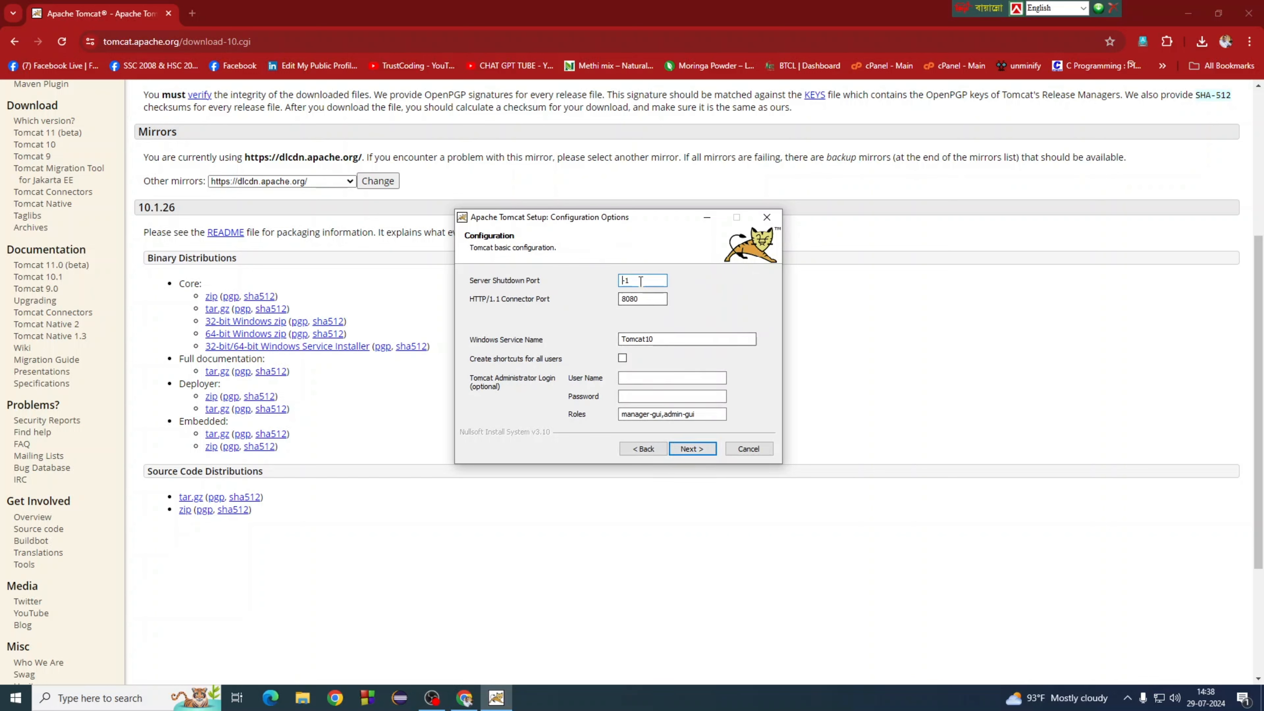
left_click_drag(633, 281, 618, 284)
left_click(639, 281)
left_click_drag(653, 302, 611, 299)
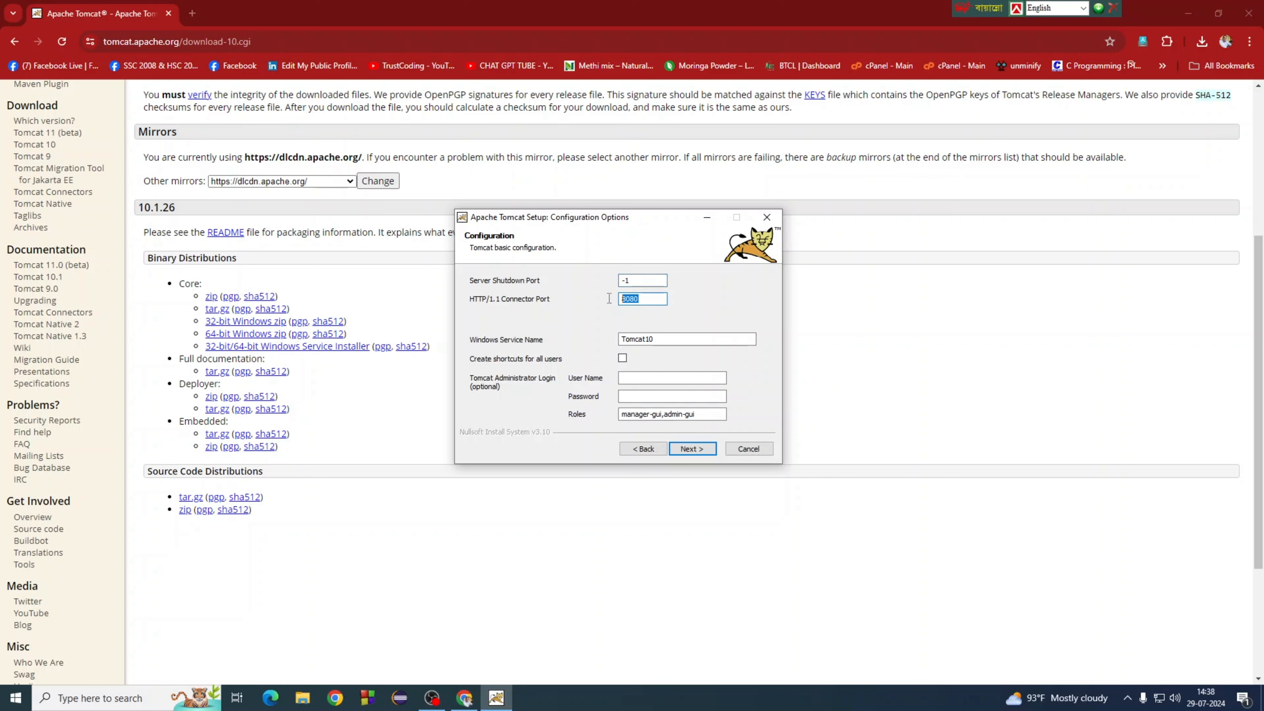
double_click(671, 342)
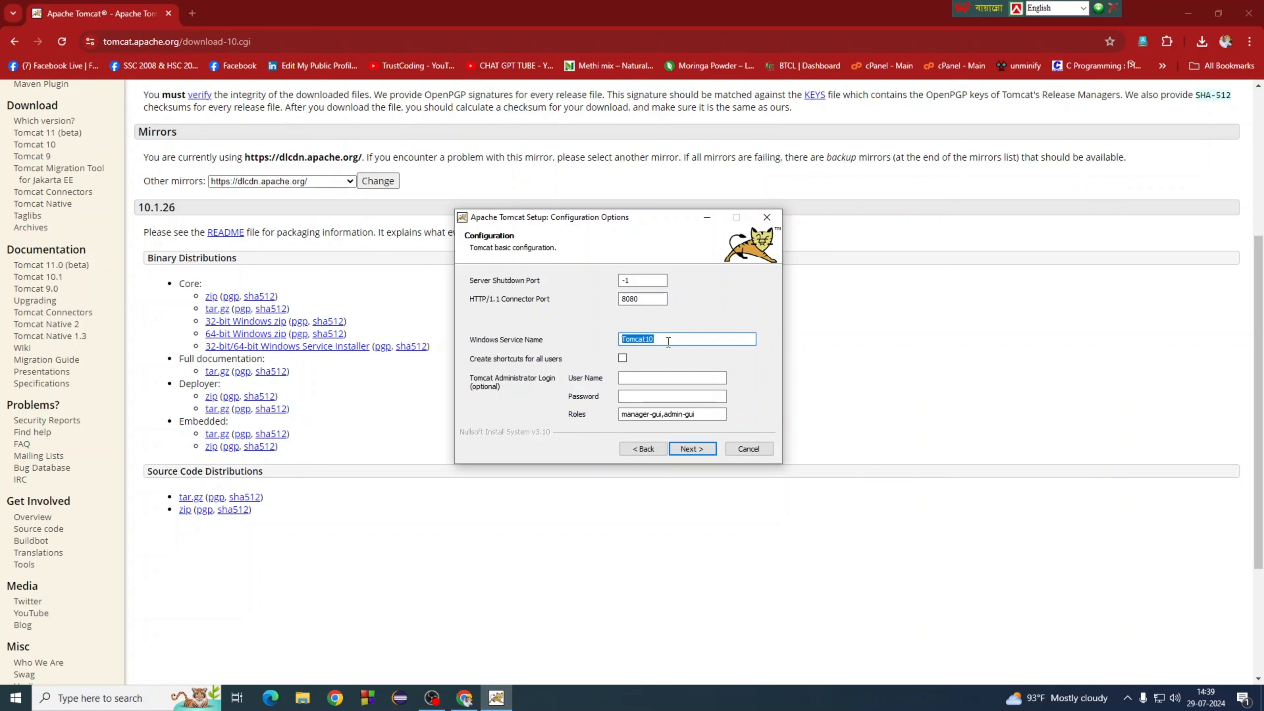
Step: Enter the administrator user name and password, then continue to the Java Virtual Machine page
left_click(652, 377)
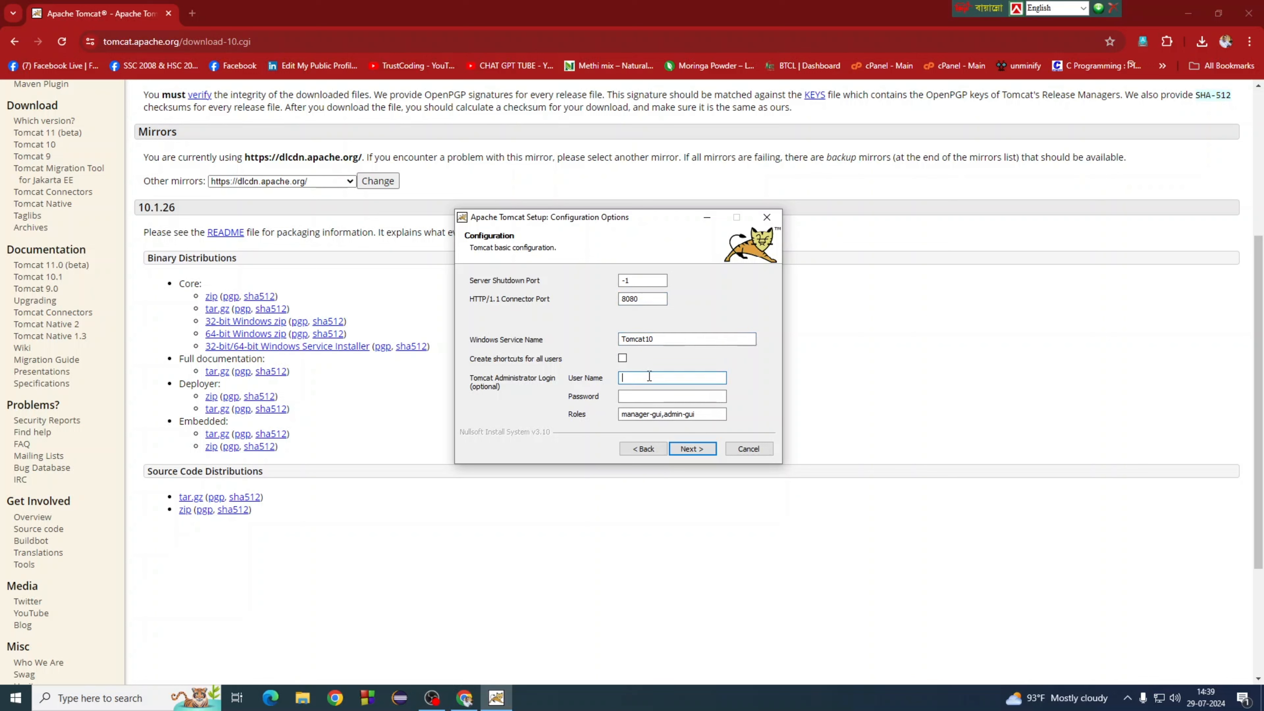
type("admin")
key("Tab")
type("admin")
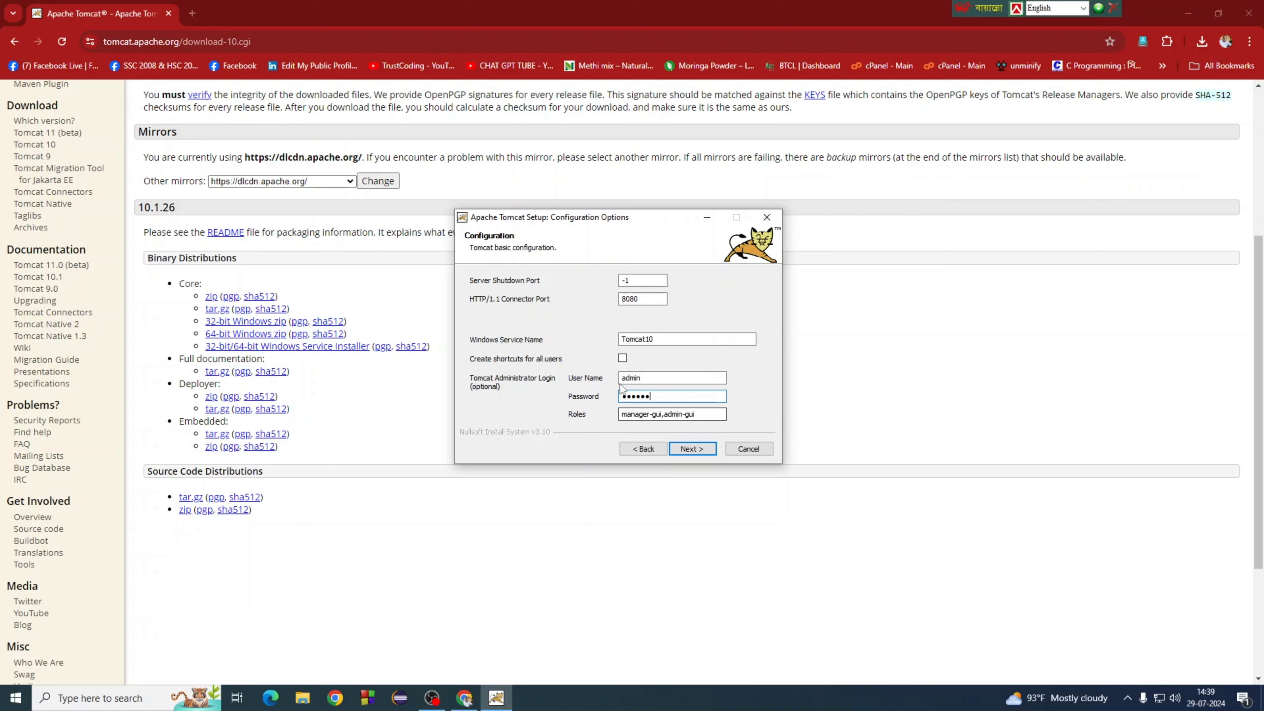
left_click_drag(643, 379, 601, 393)
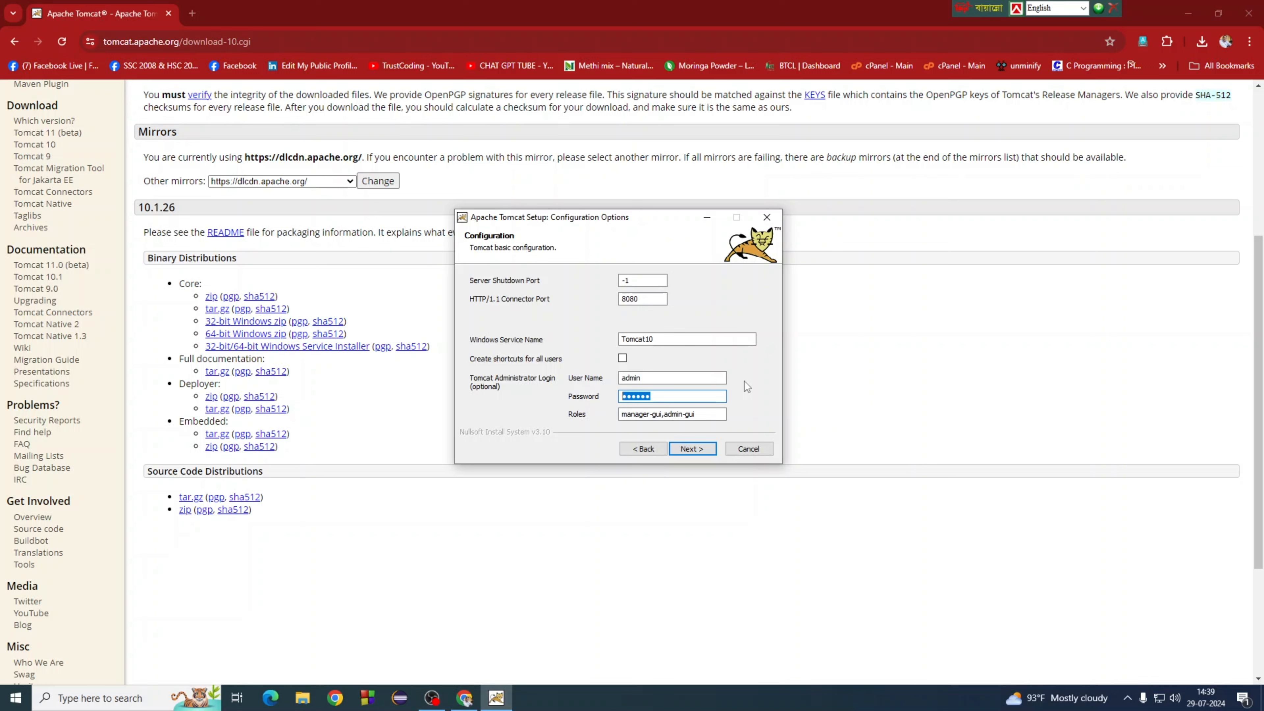
left_click(707, 378)
left_click(672, 398)
left_click(655, 379)
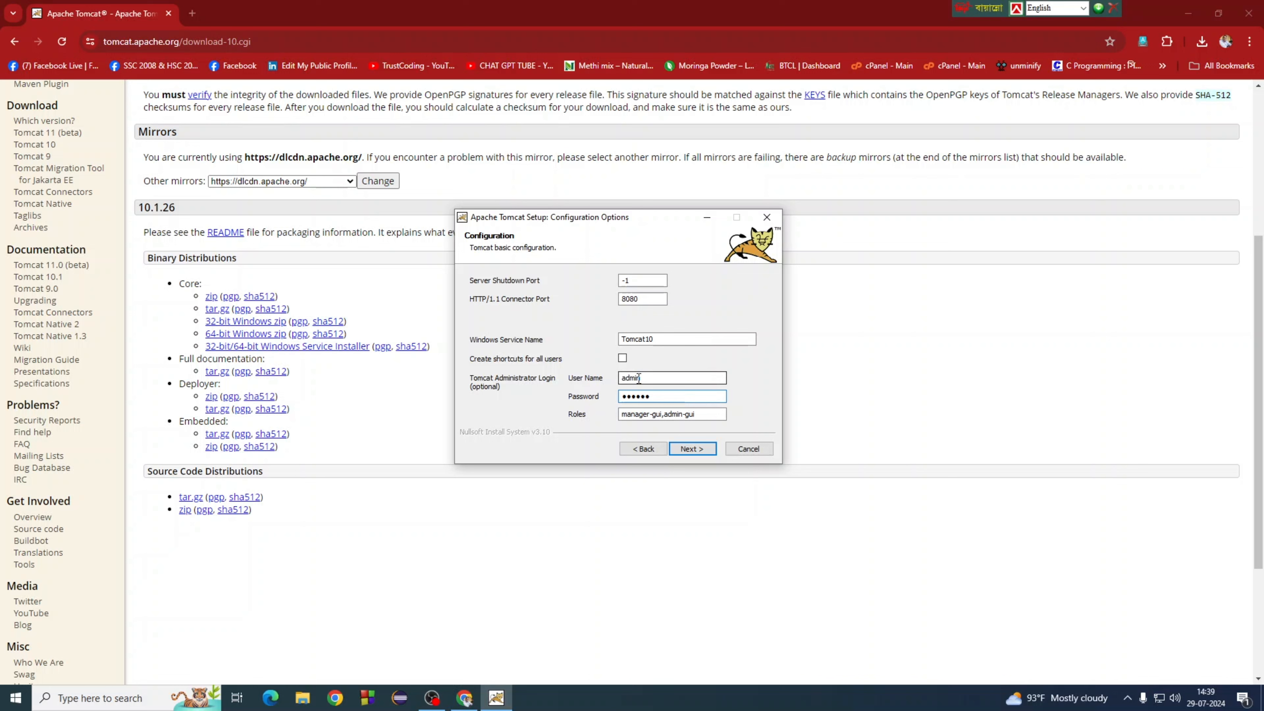
double_click(655, 379)
double_click(658, 397)
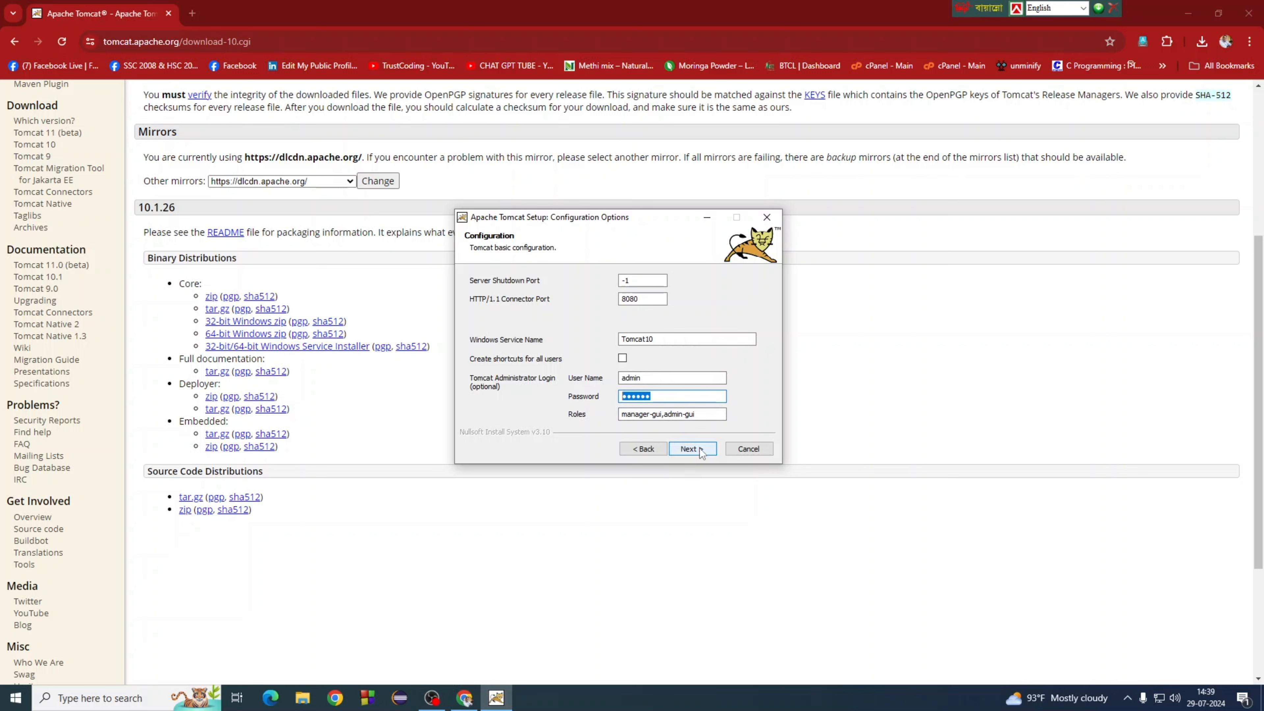
left_click(652, 380)
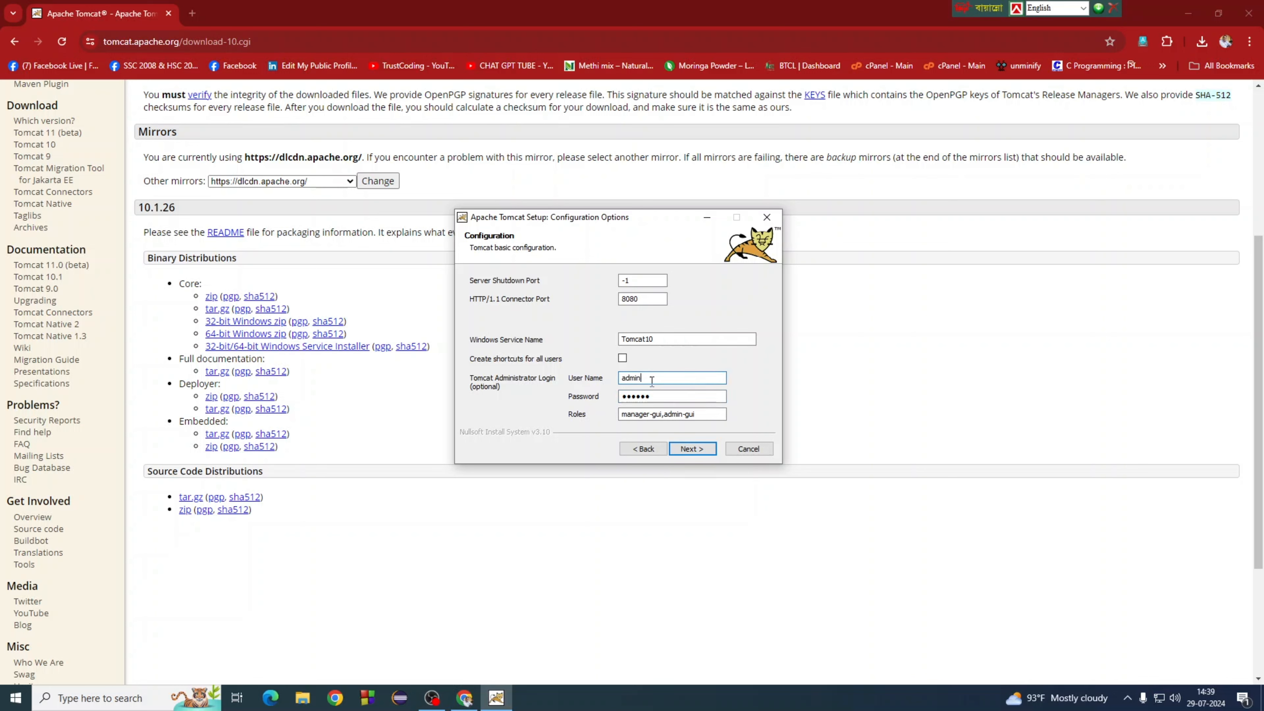
left_click(666, 398)
left_click(706, 453)
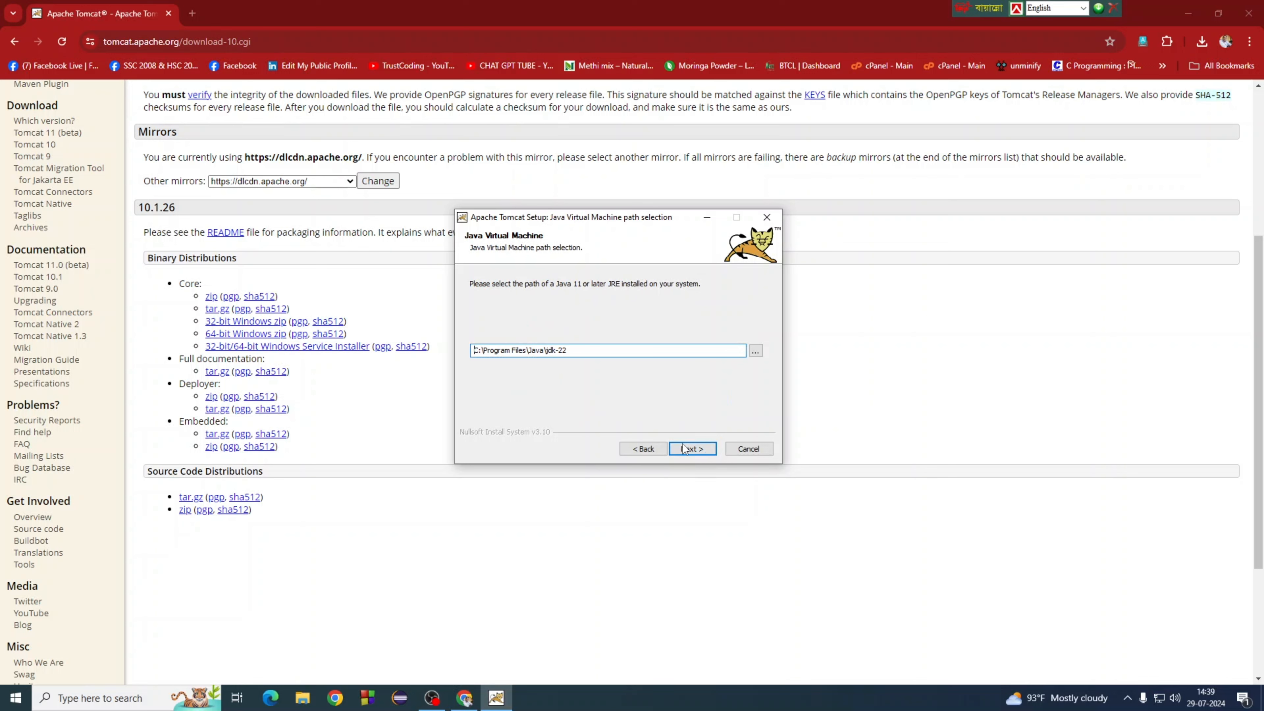
Step: Keep the Java path C:\Program Files\Java\jdk-22 and move on to the install location page
left_click(566, 349)
left_click_drag(546, 351, 574, 350)
left_click(590, 350)
left_click_drag(587, 350, 471, 350)
left_click(590, 351)
left_click_drag(573, 351, 472, 351)
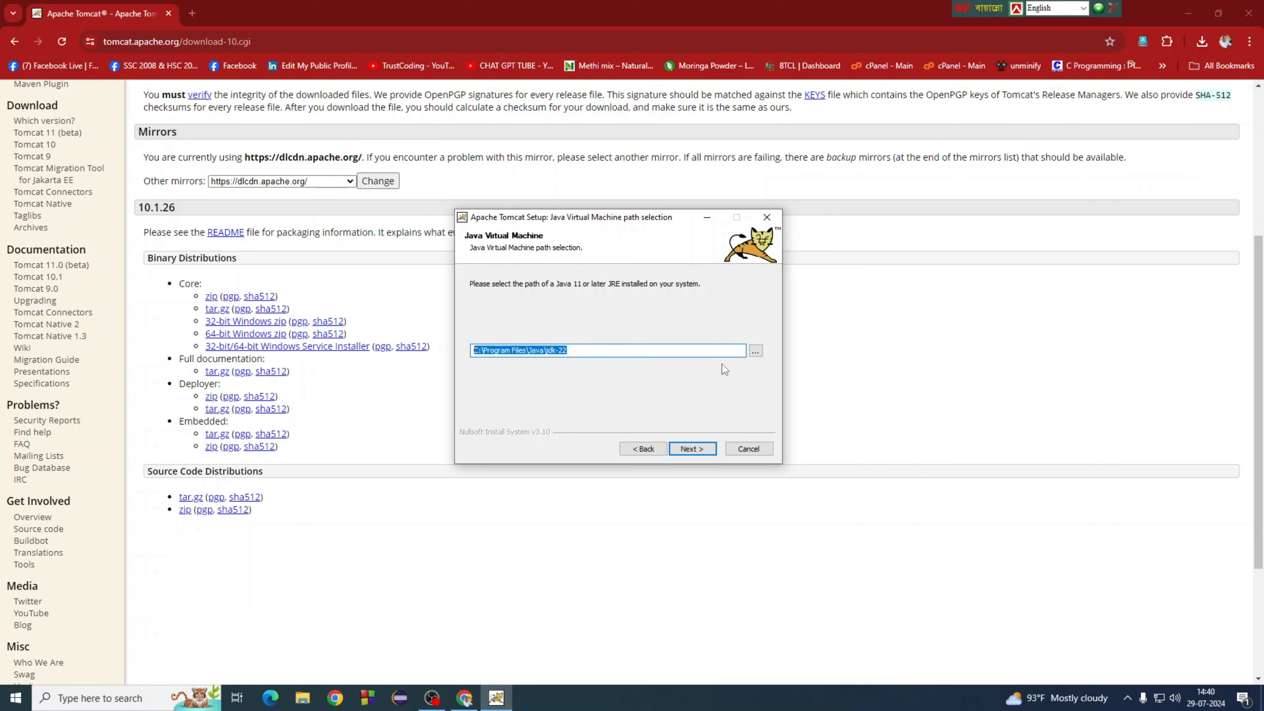
left_click(755, 352)
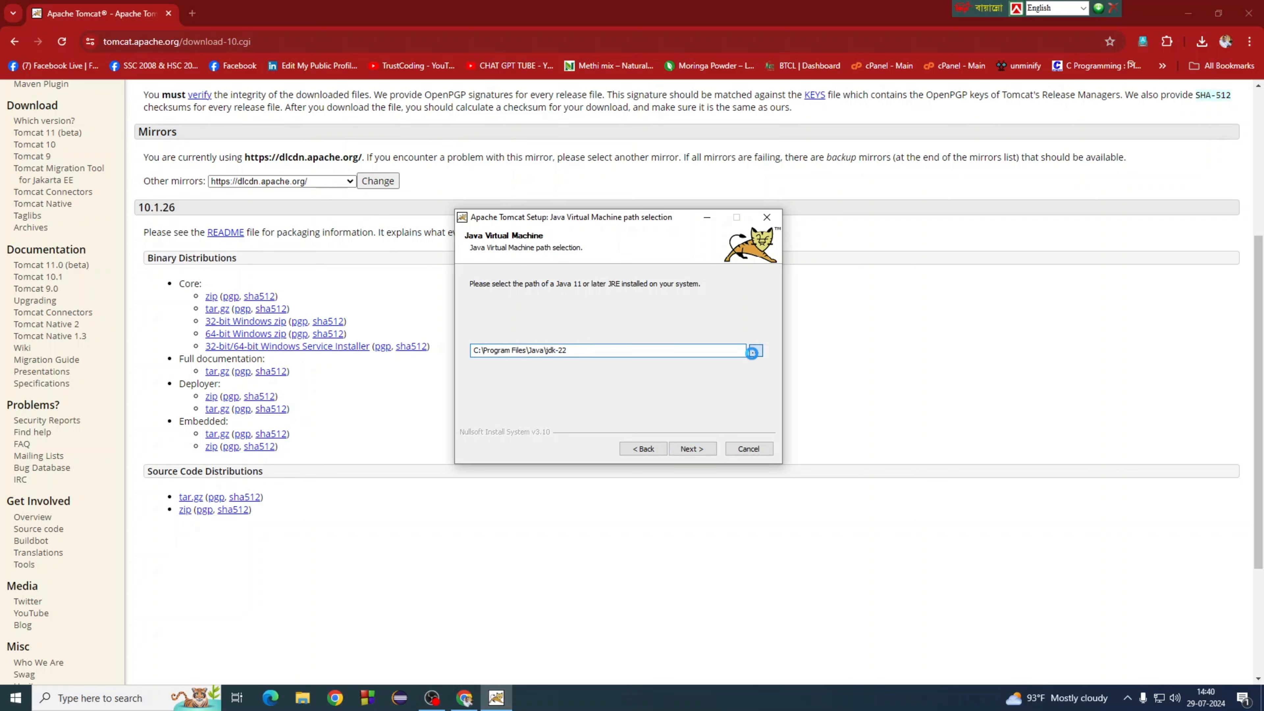
scroll(615, 433, "up", 3)
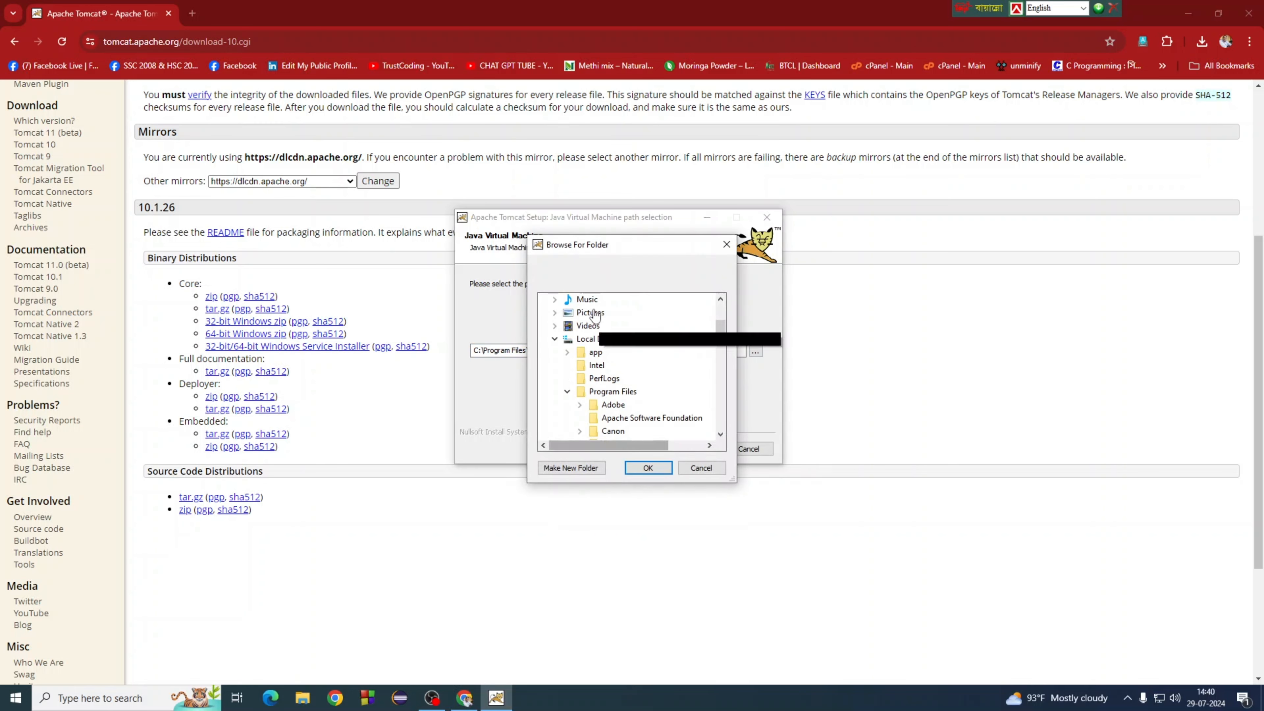
left_click(699, 468)
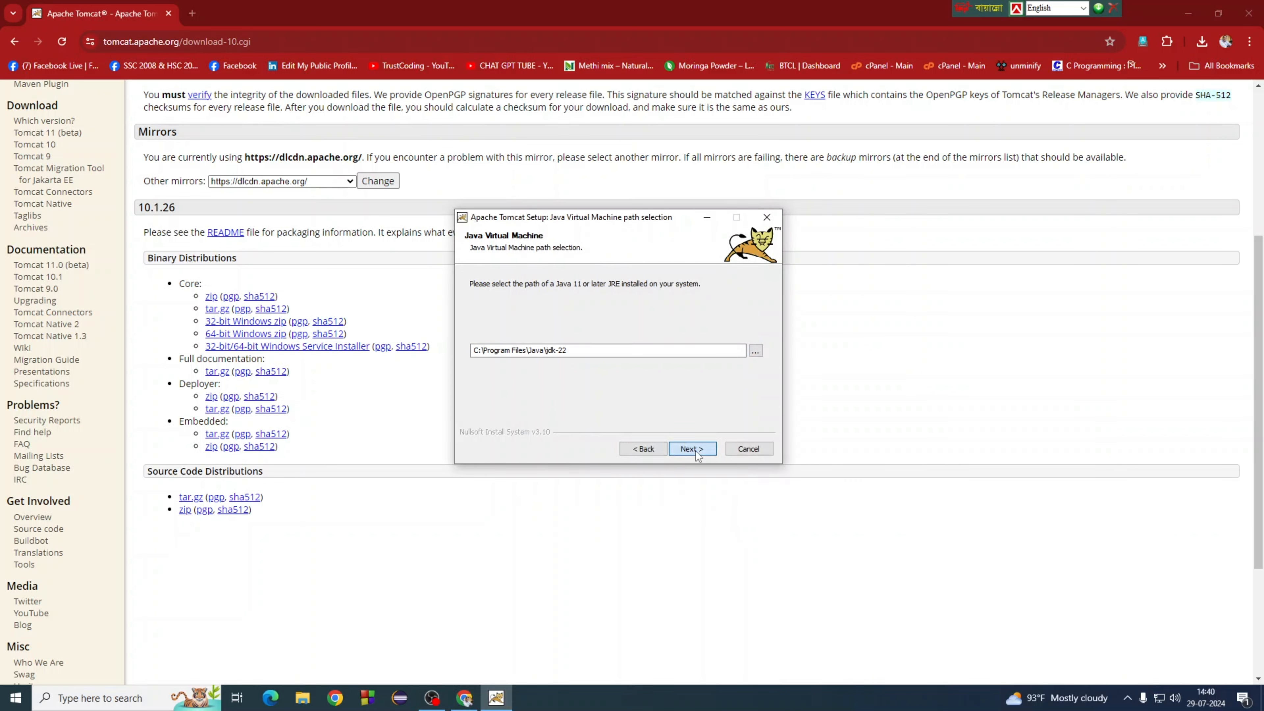
left_click(676, 449)
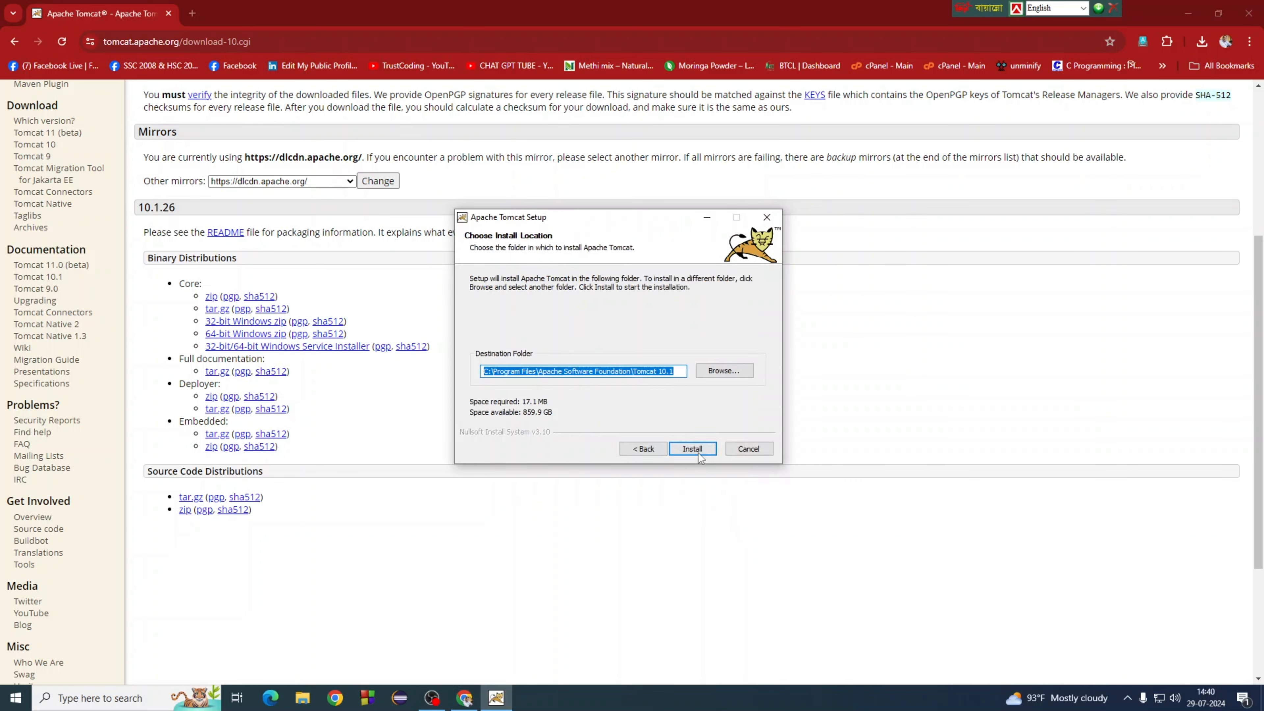
Step: Keep the default Tomcat 10.1 destination folder and start installing
left_click(514, 372)
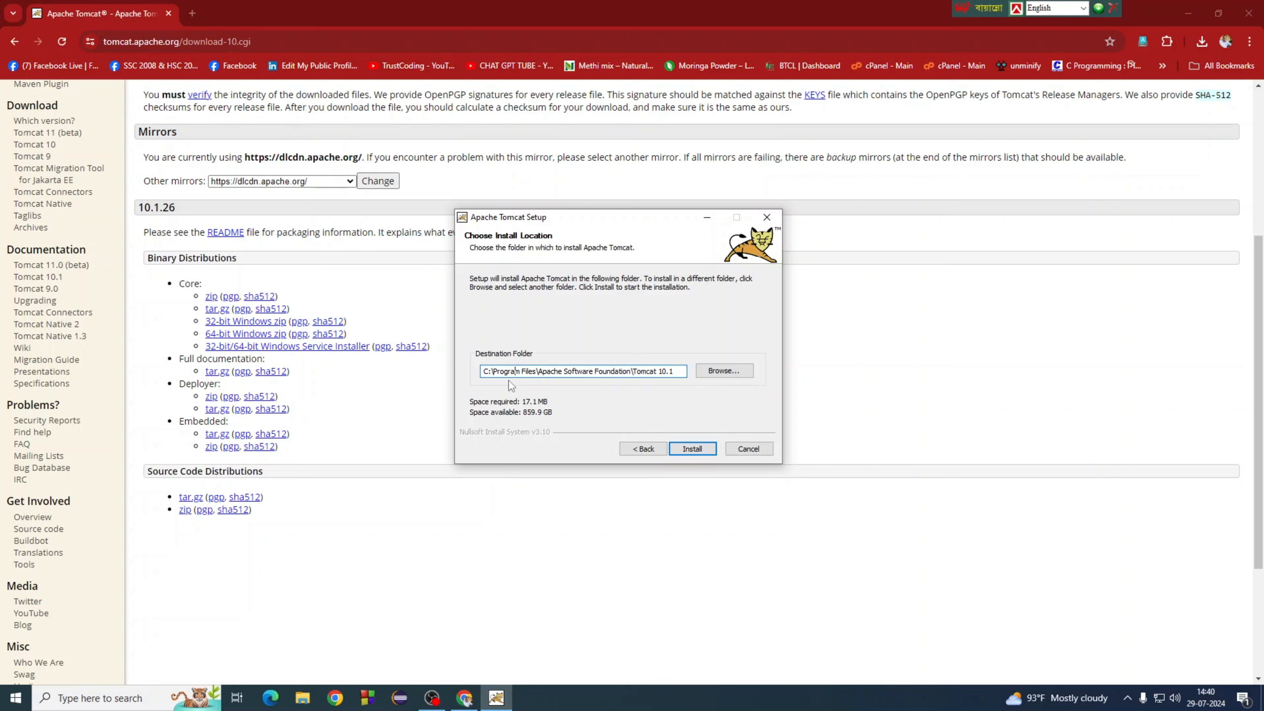
left_click_drag(509, 371, 477, 380)
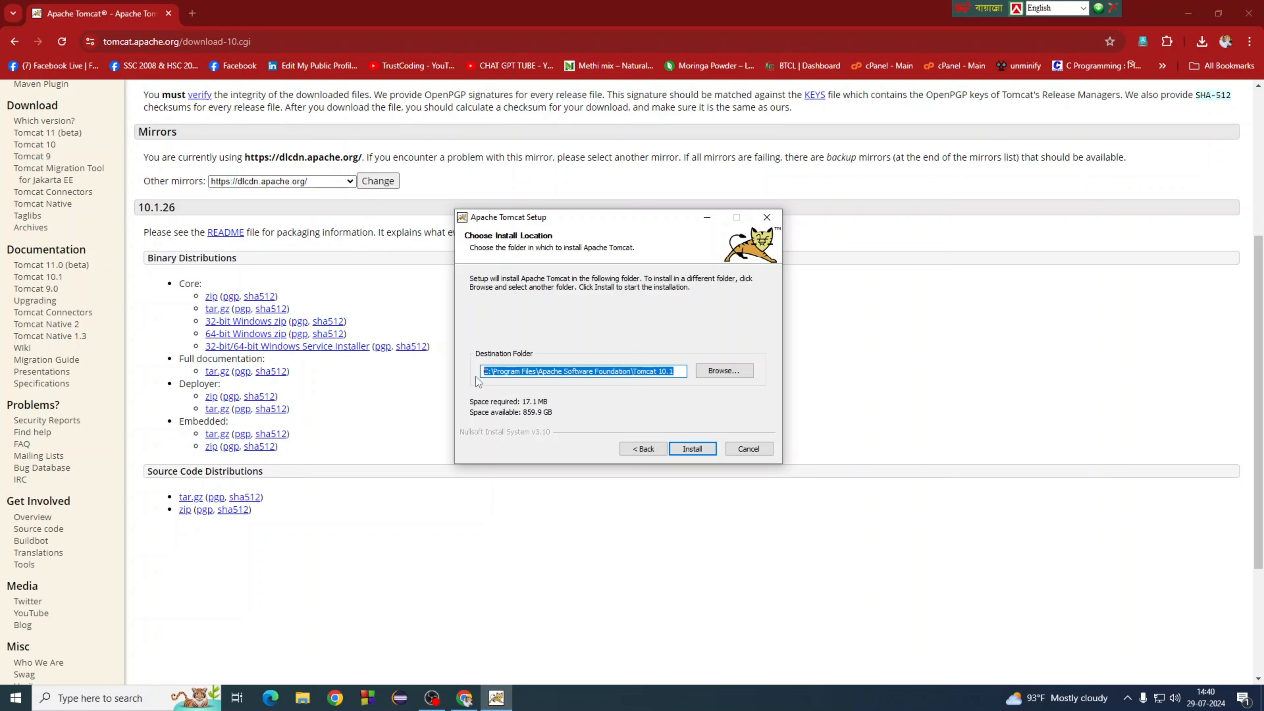
left_click(706, 449)
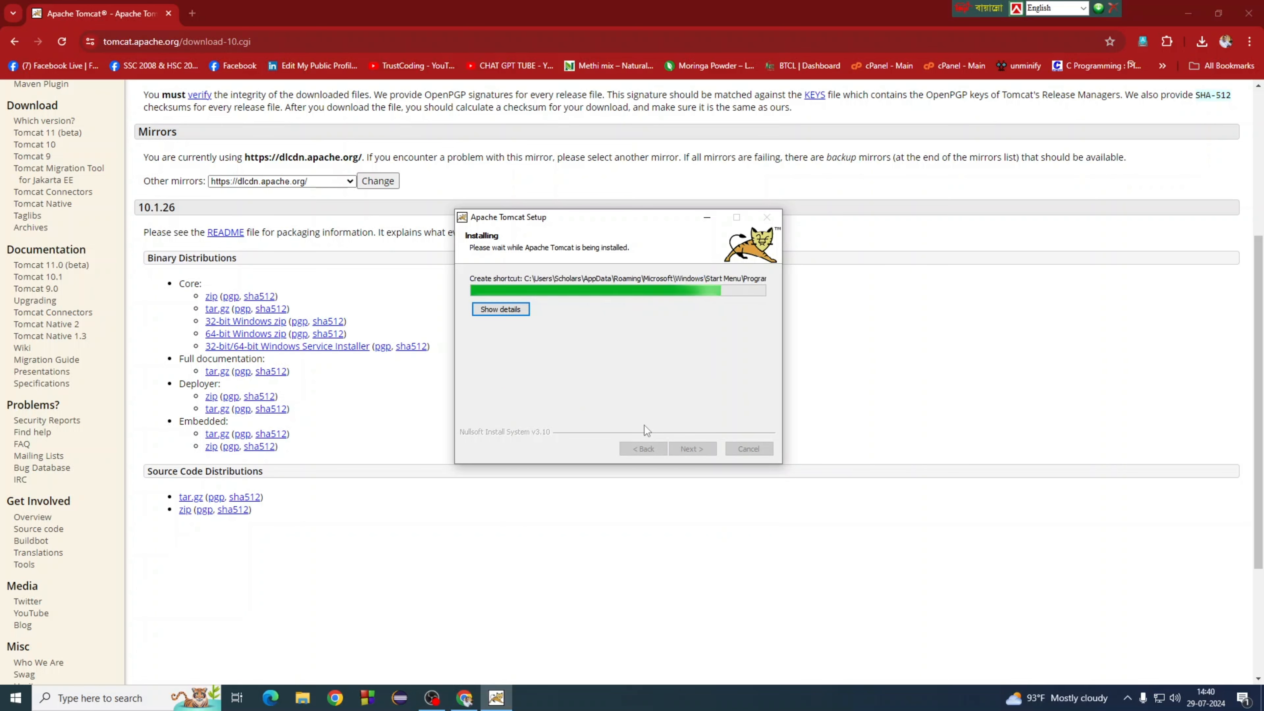
Step: Finish setup with Run Apache Tomcat checked, then close the release notes and Chrome
key("Return")
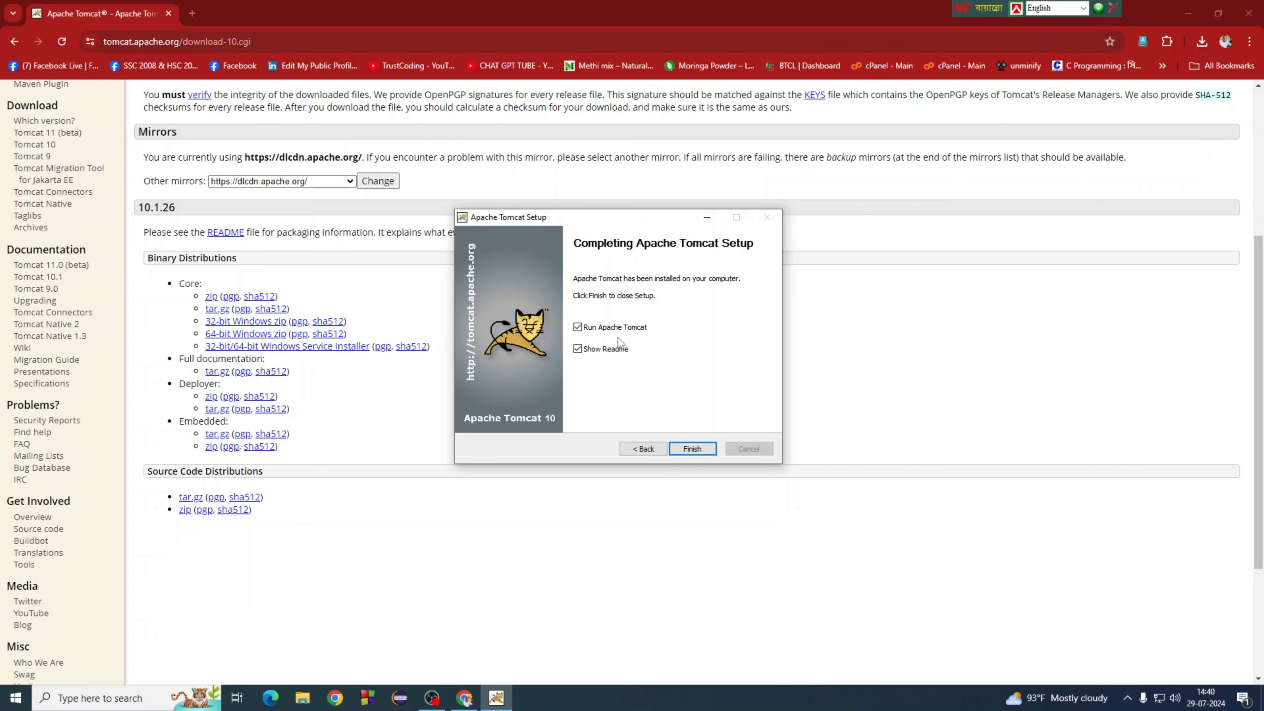
left_click(693, 449)
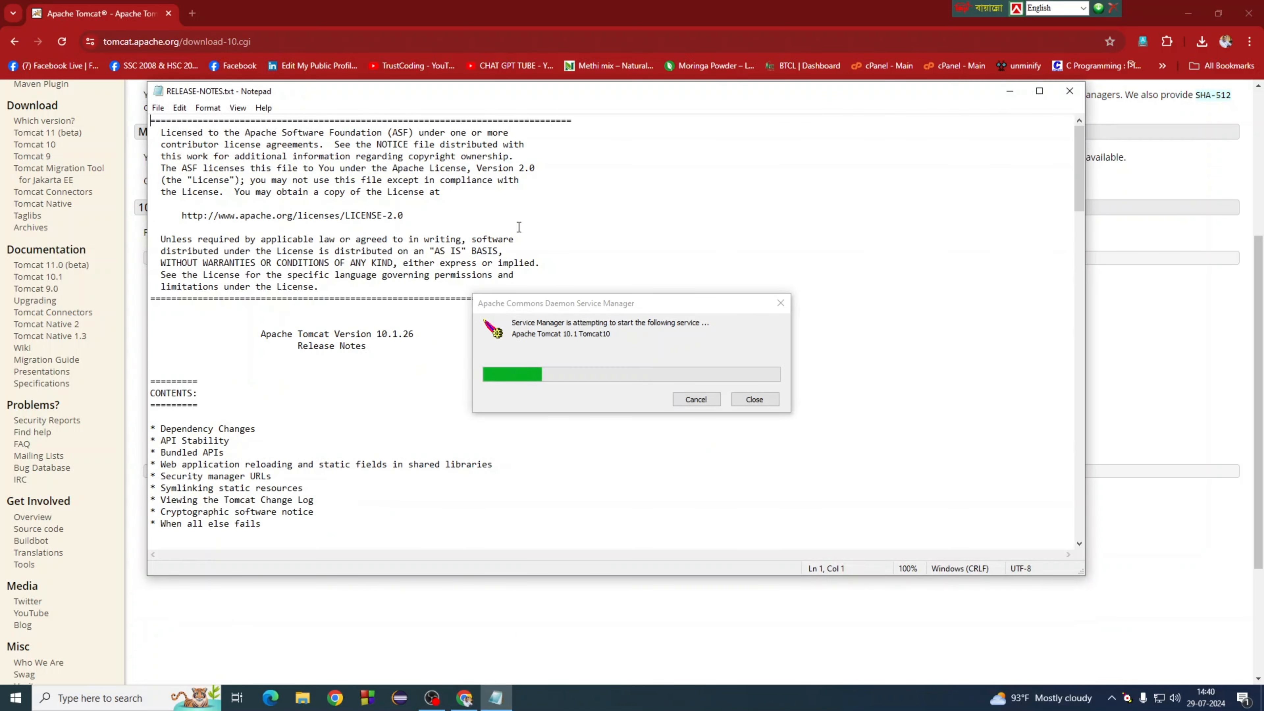
left_click(1070, 90)
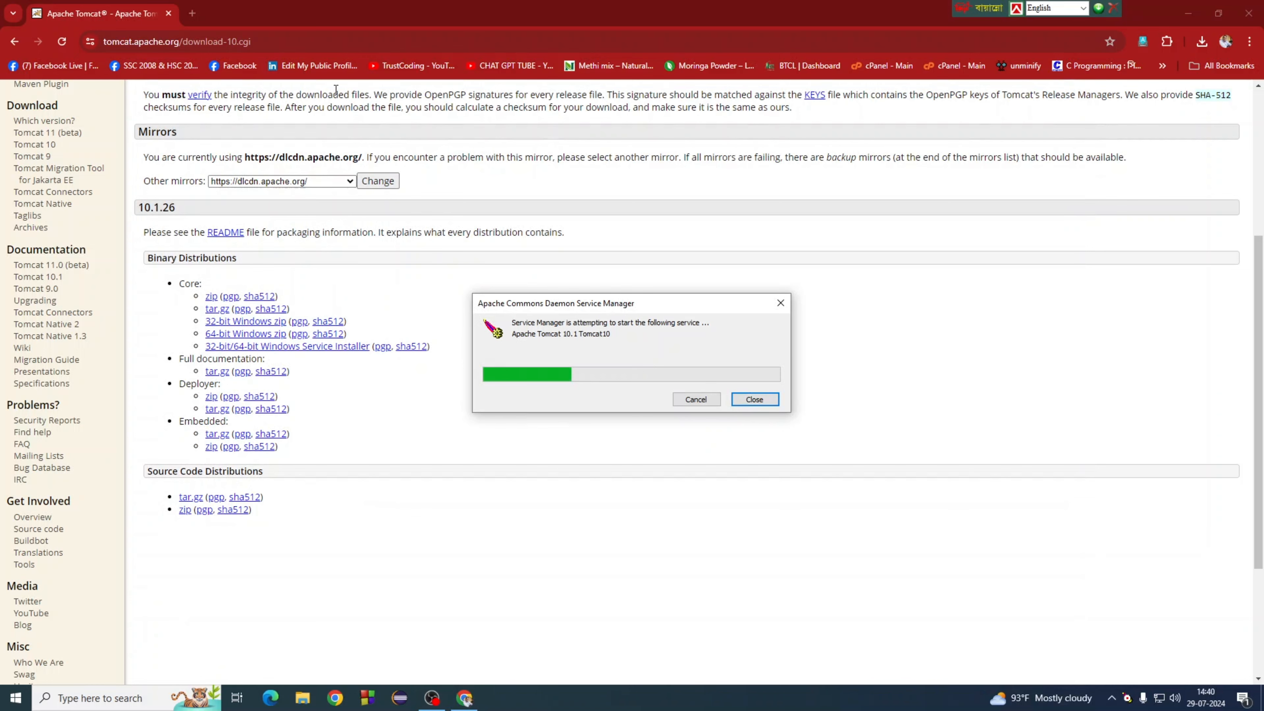
left_click(1248, 13)
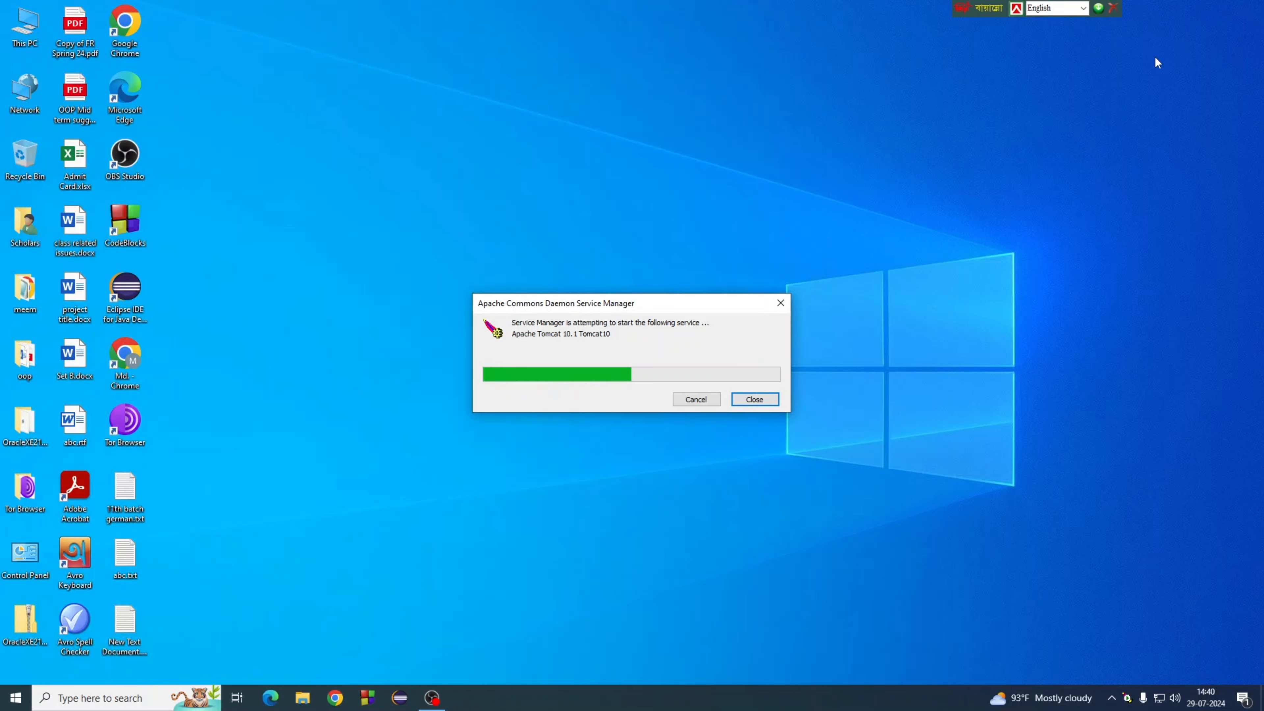
left_click_drag(657, 302, 660, 233)
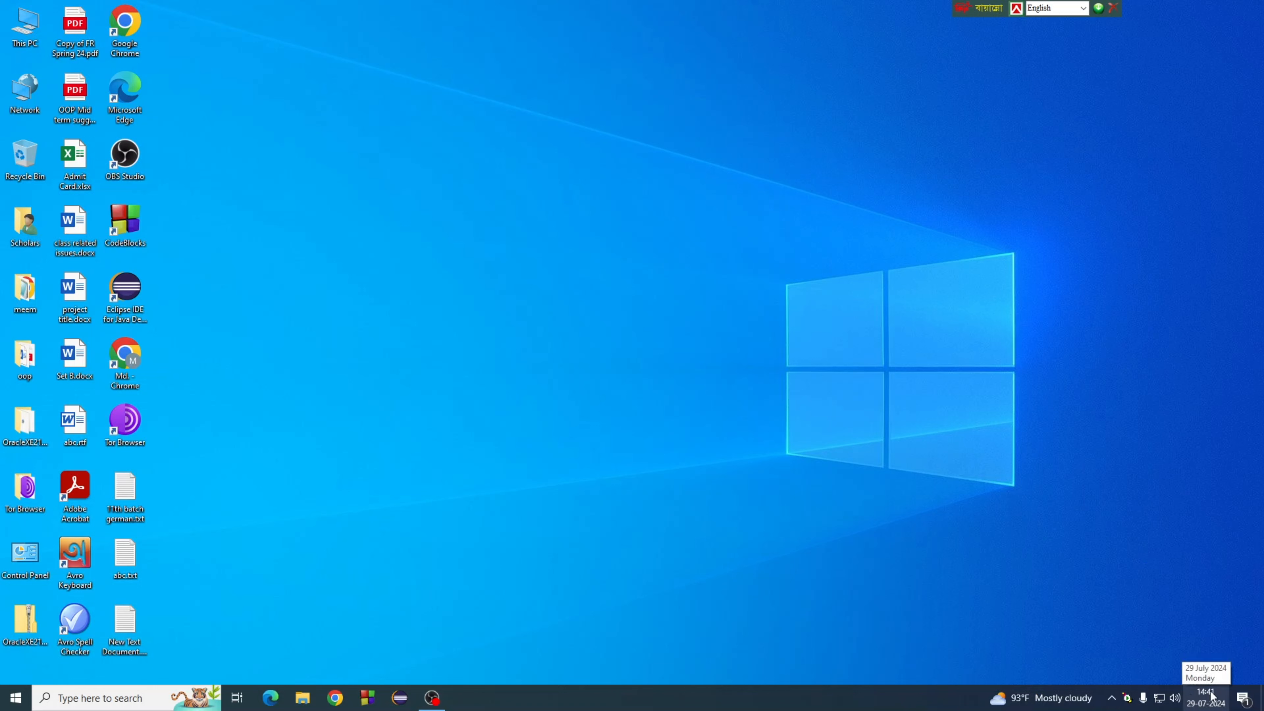
Step: Open Tomcat10 Properties from the tray icon, showing Manual startup and Started status
double_click(1129, 700)
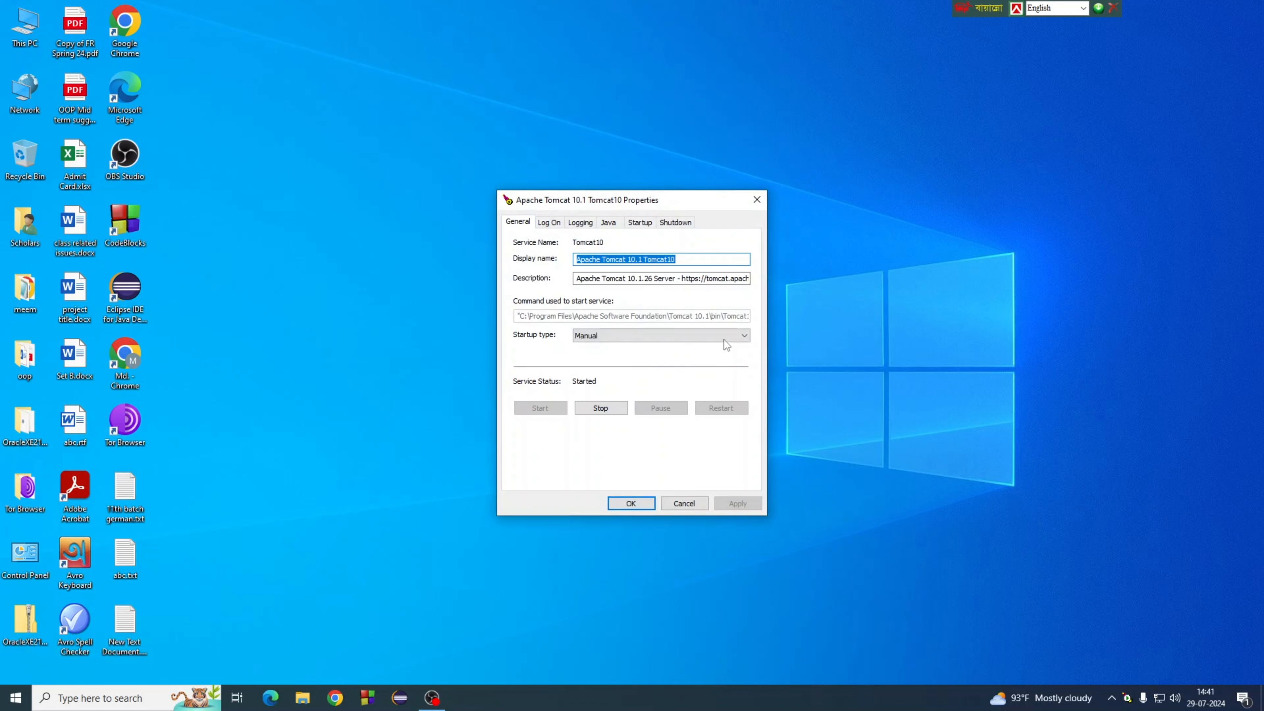
left_click_drag(639, 201, 585, 172)
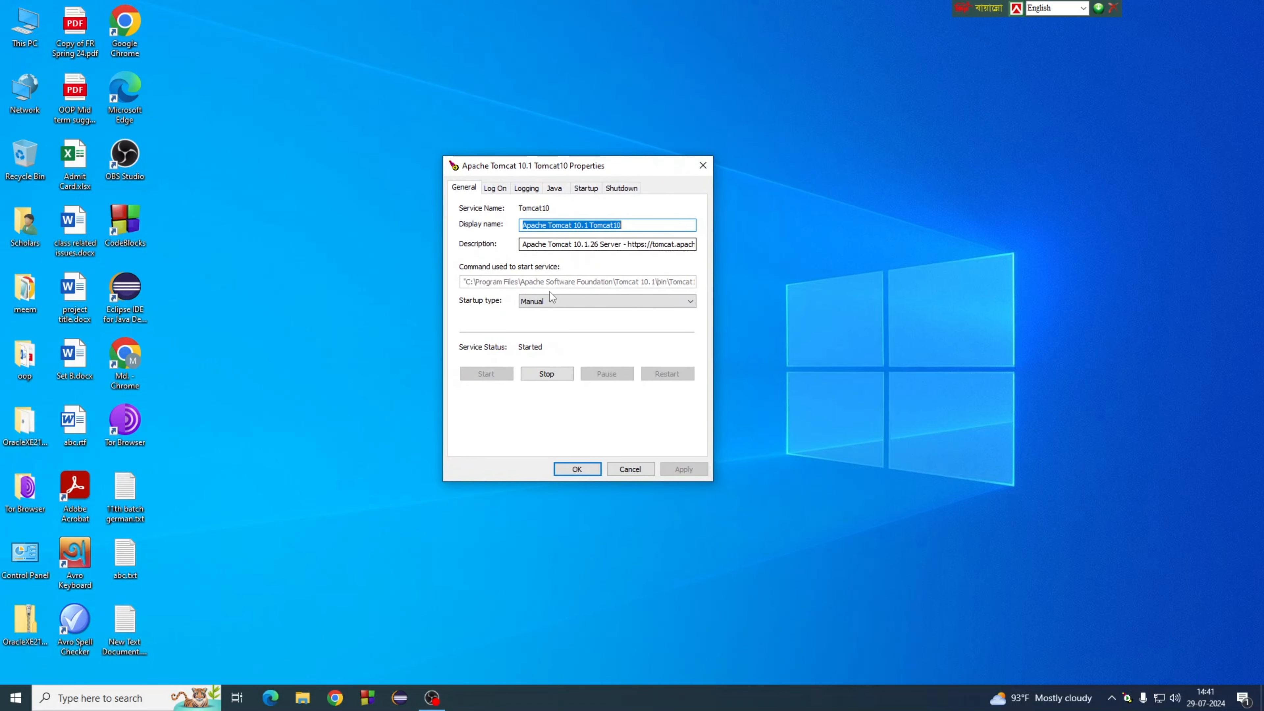
left_click(463, 190)
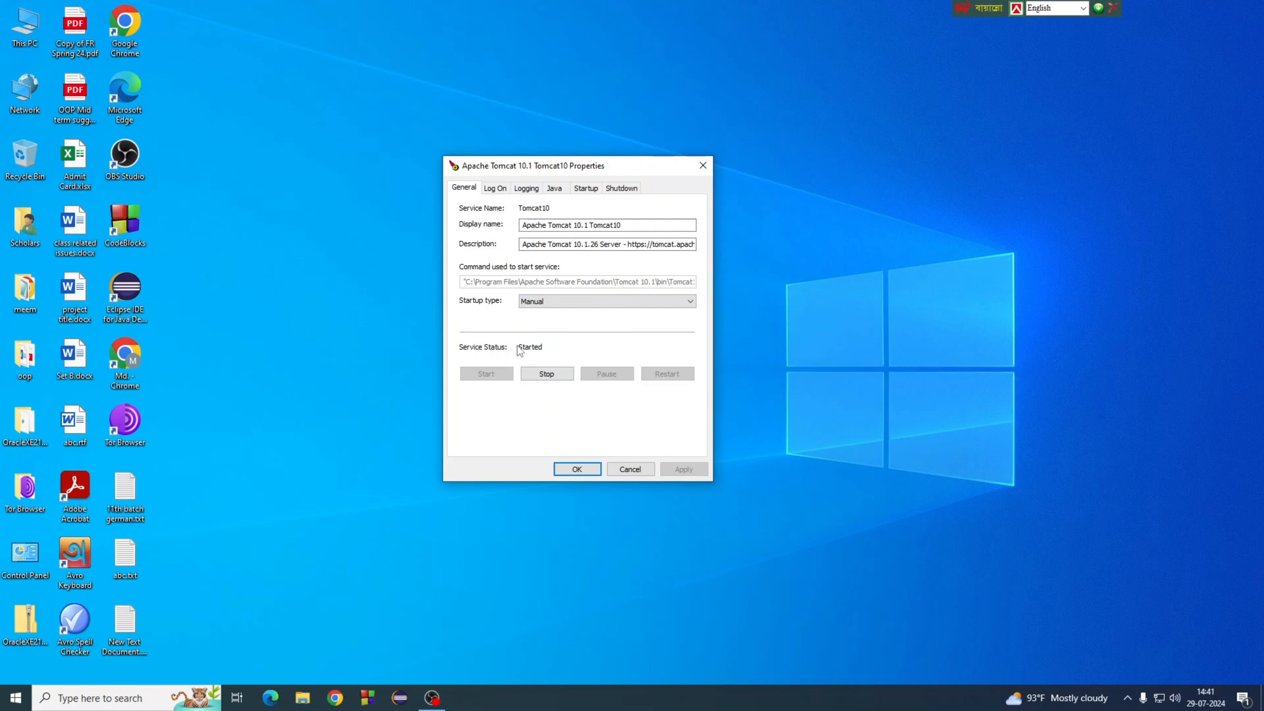
Step: Stop the Tomcat10 service, then start it again until its status reads Started
left_click(543, 378)
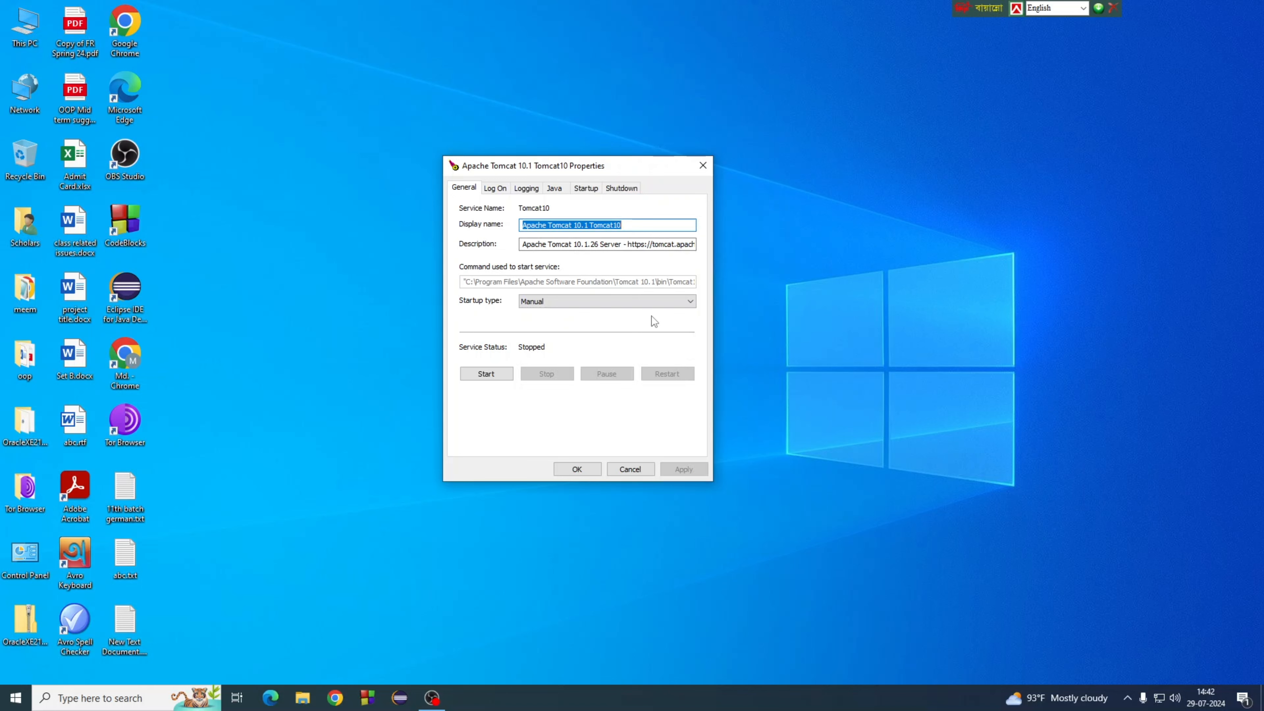
left_click_drag(572, 168, 580, 136)
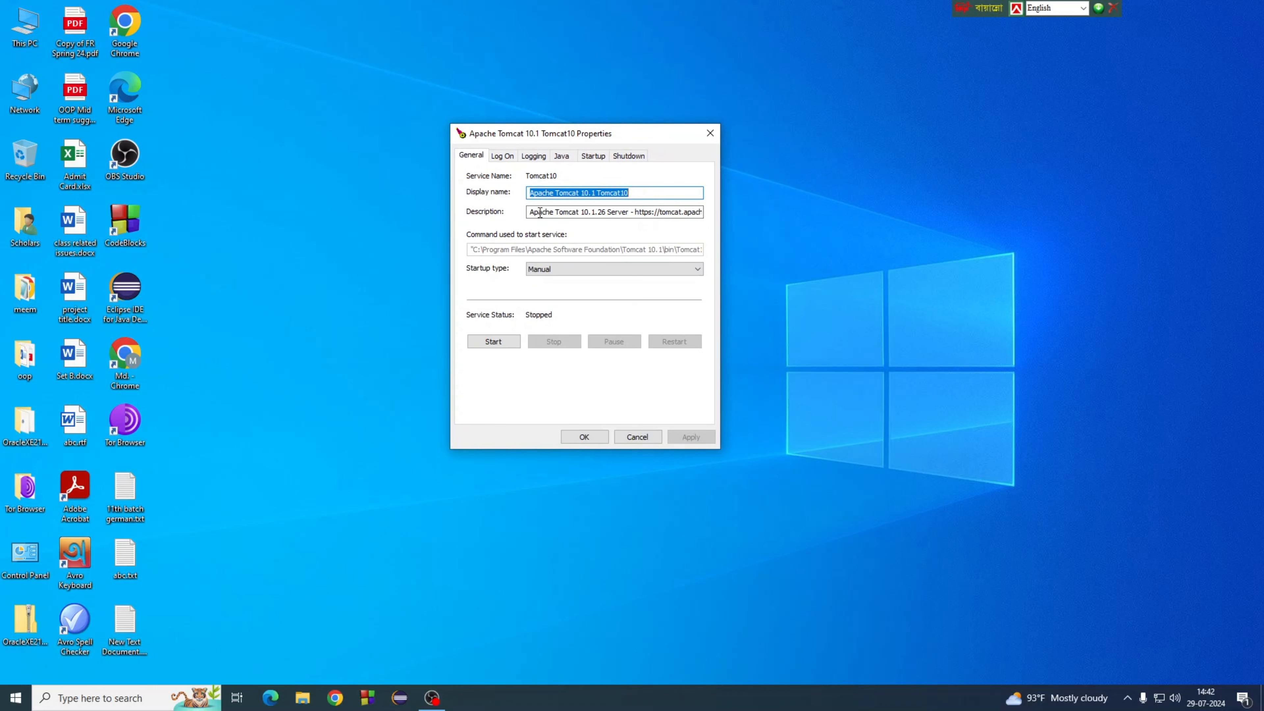
left_click(495, 342)
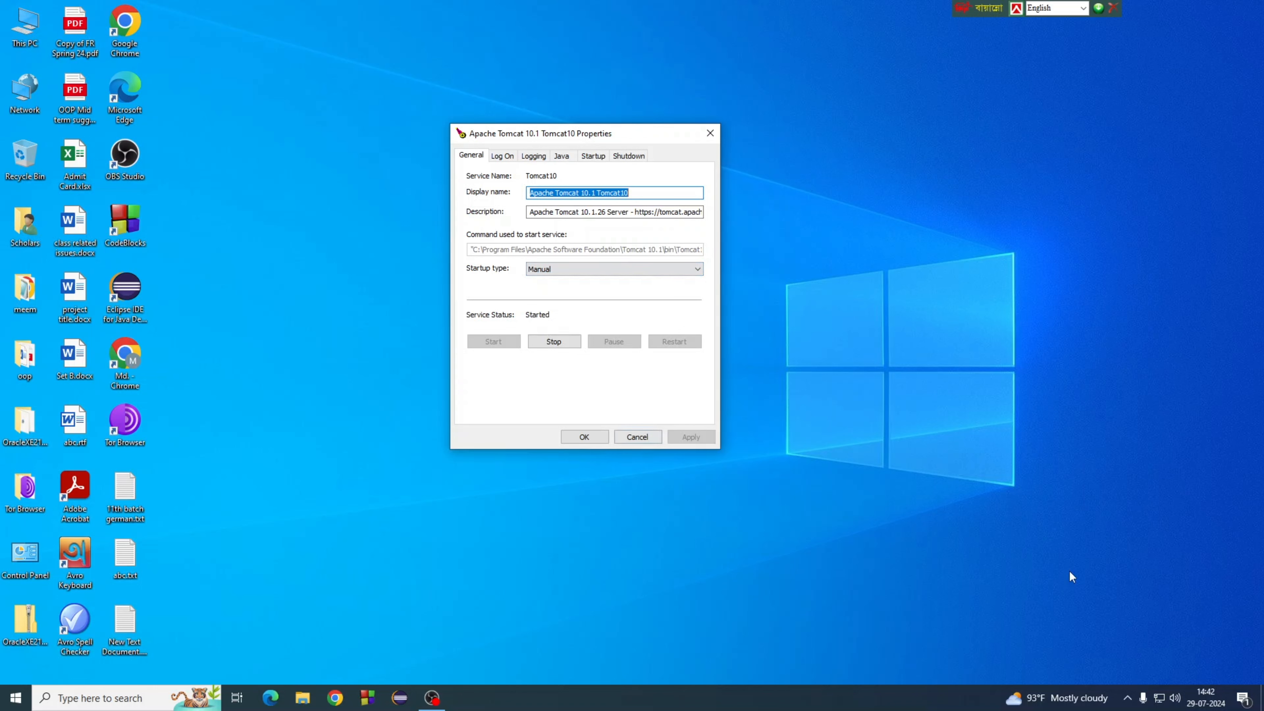
left_click(1127, 698)
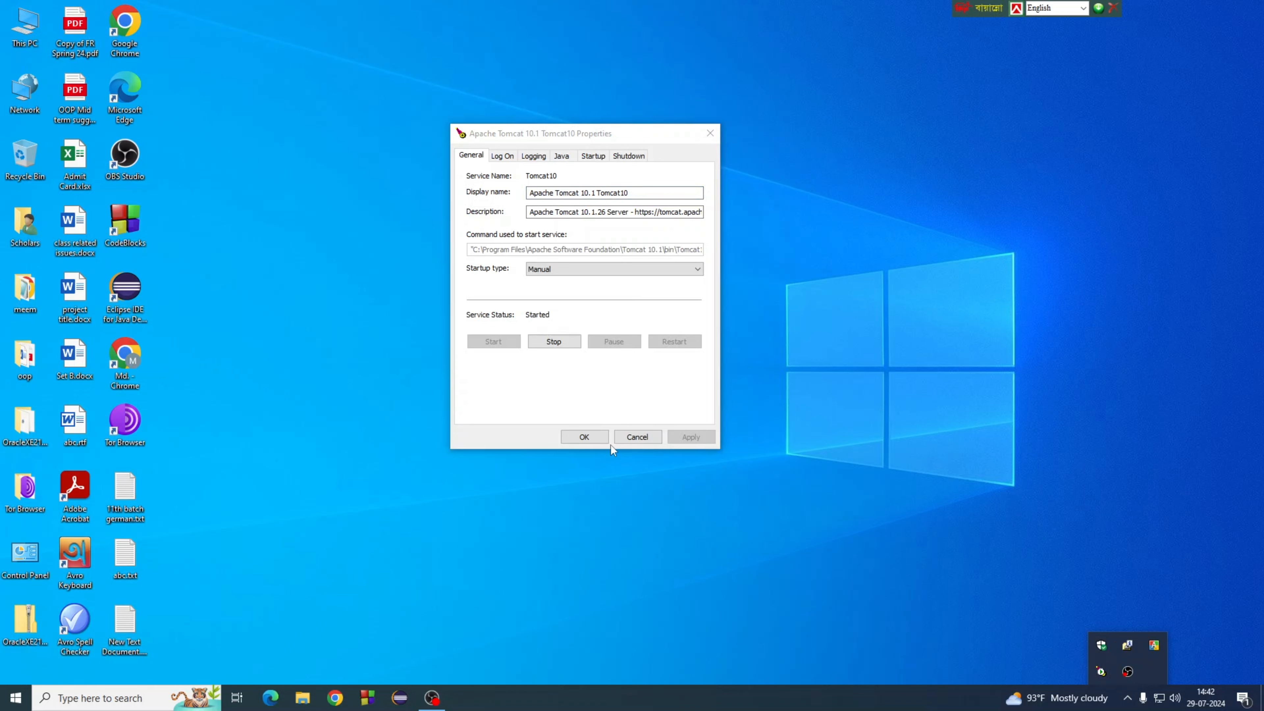
Step: Close Tomcat10 Properties, reopen it from the tray, stop the service, and close with OK
left_click(592, 442)
left_click(1127, 697)
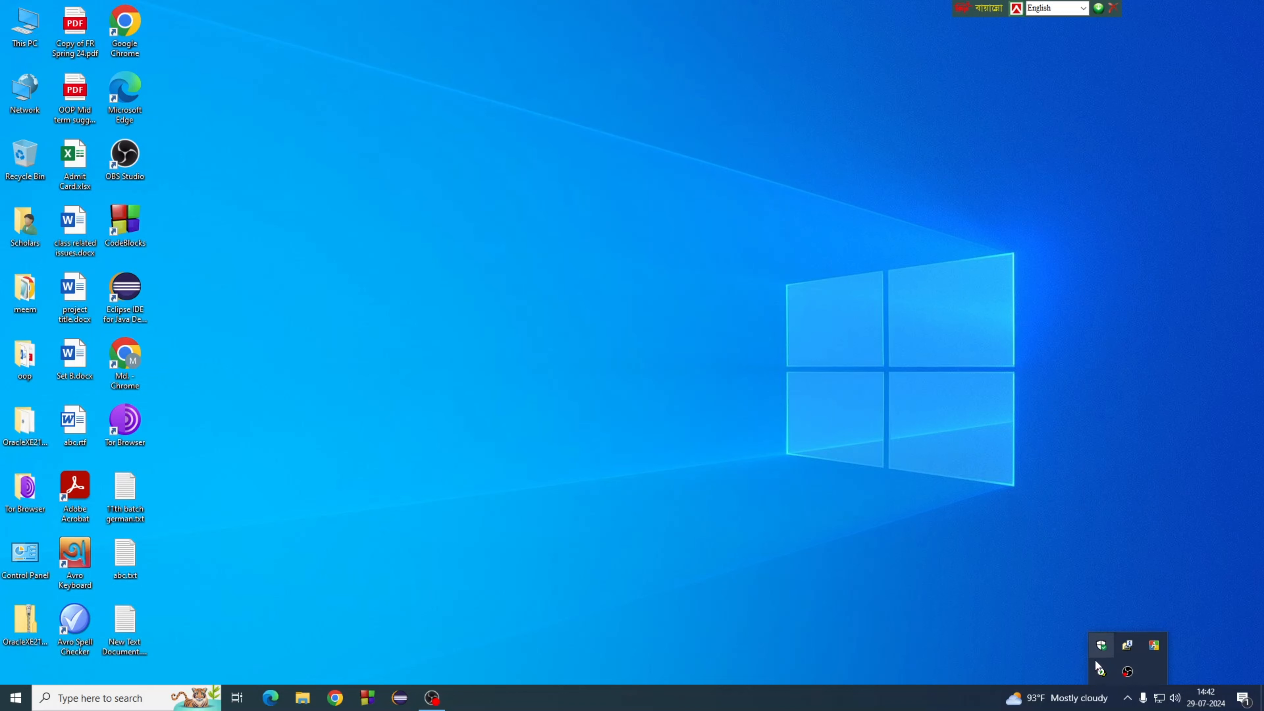
double_click(1101, 672)
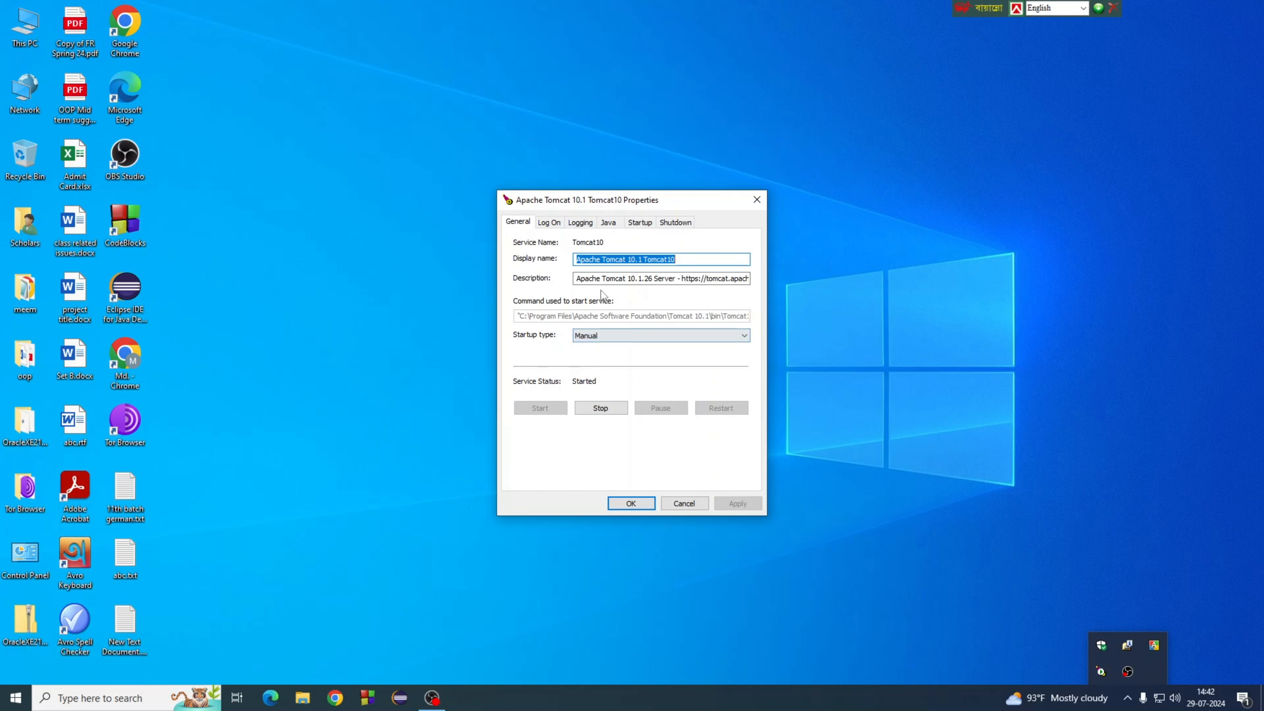
left_click(601, 410)
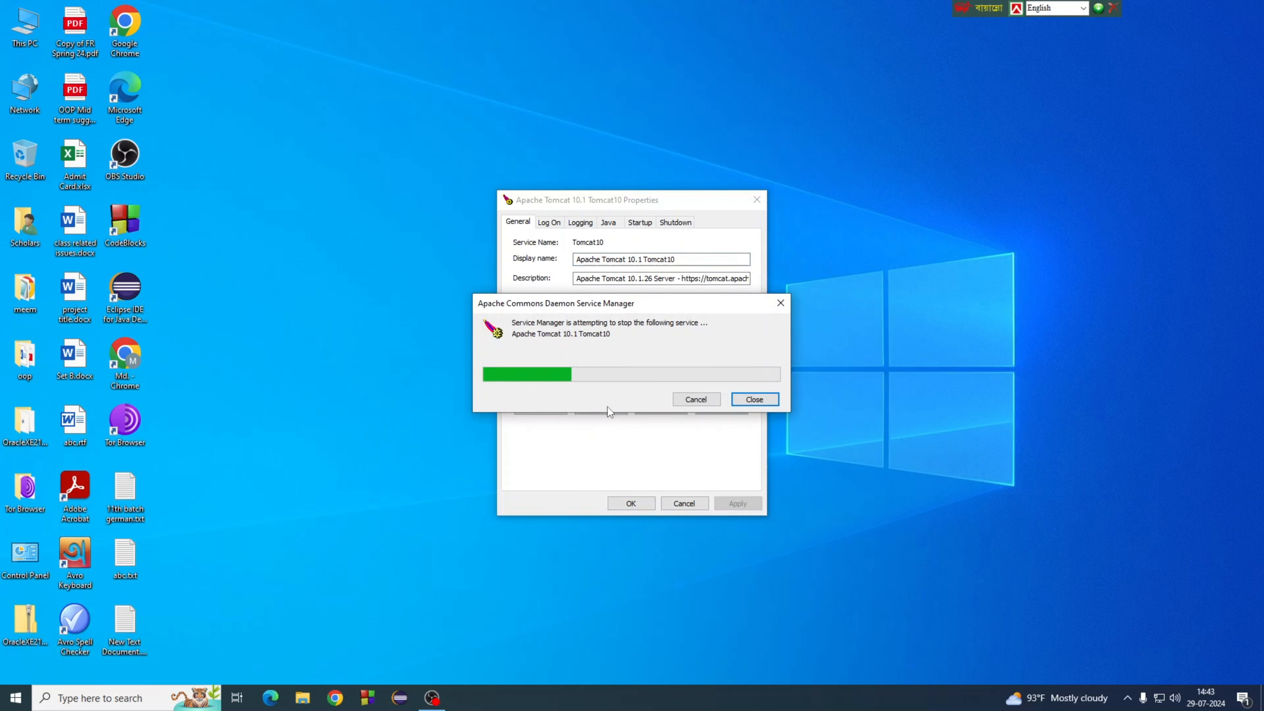
left_click(632, 503)
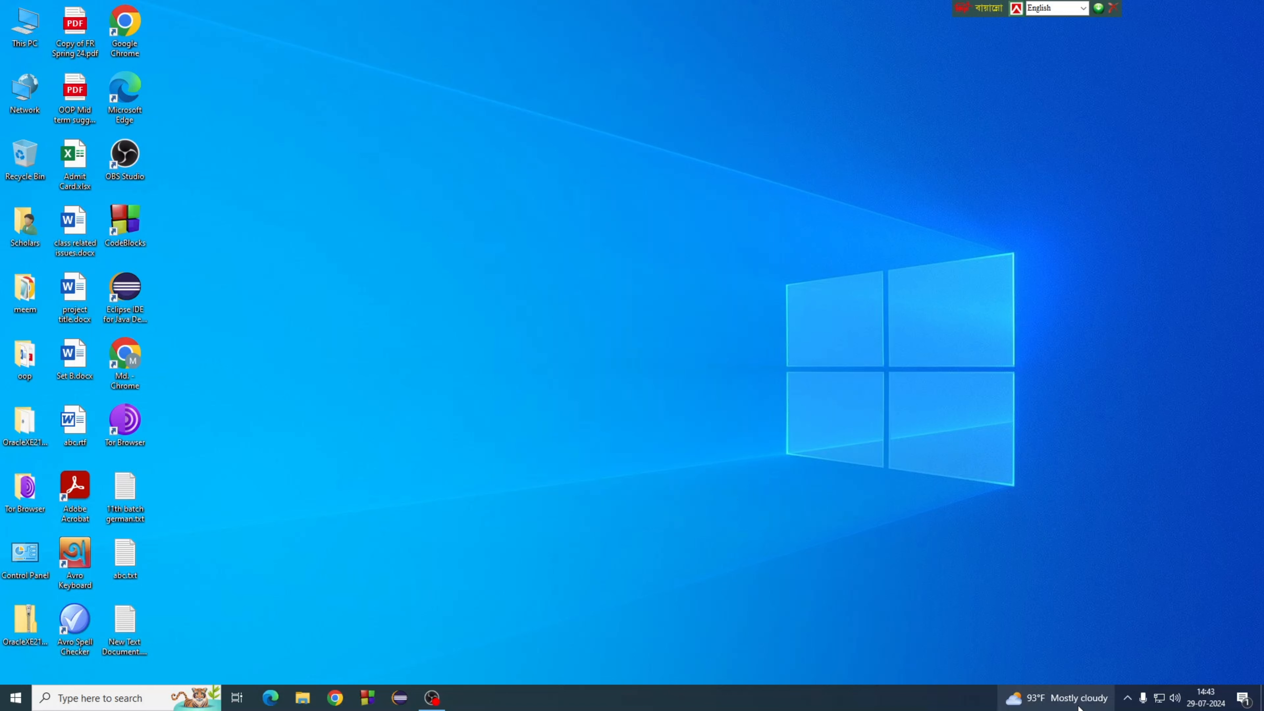
Step: Dismiss the tray's hidden-icons list and the calendar flyout to leave the desktop
left_click(1128, 698)
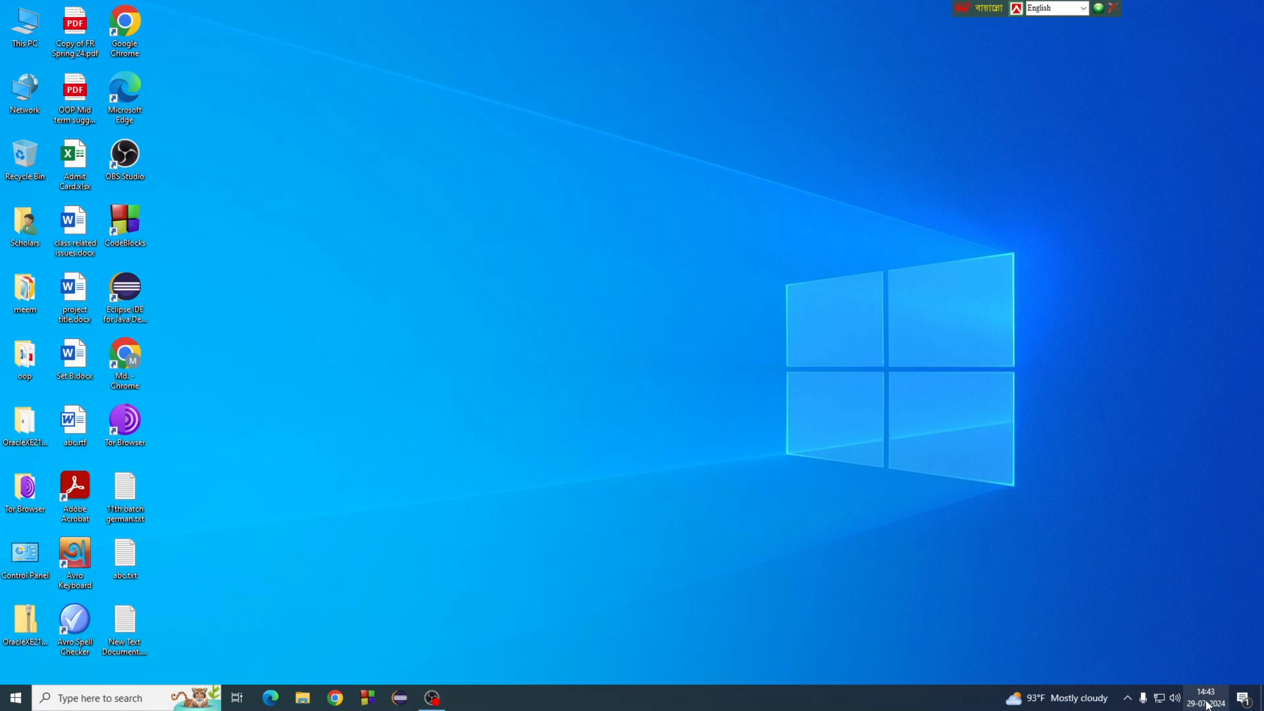
left_click(940, 616)
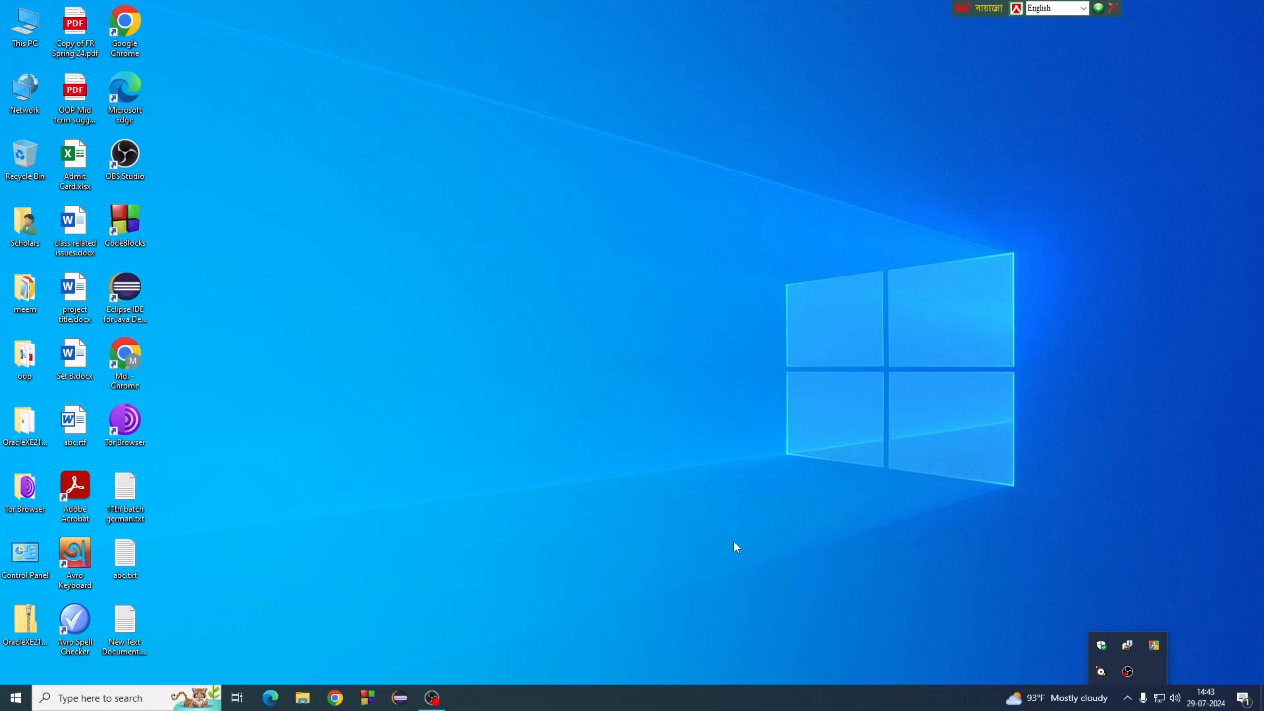
left_click(667, 335)
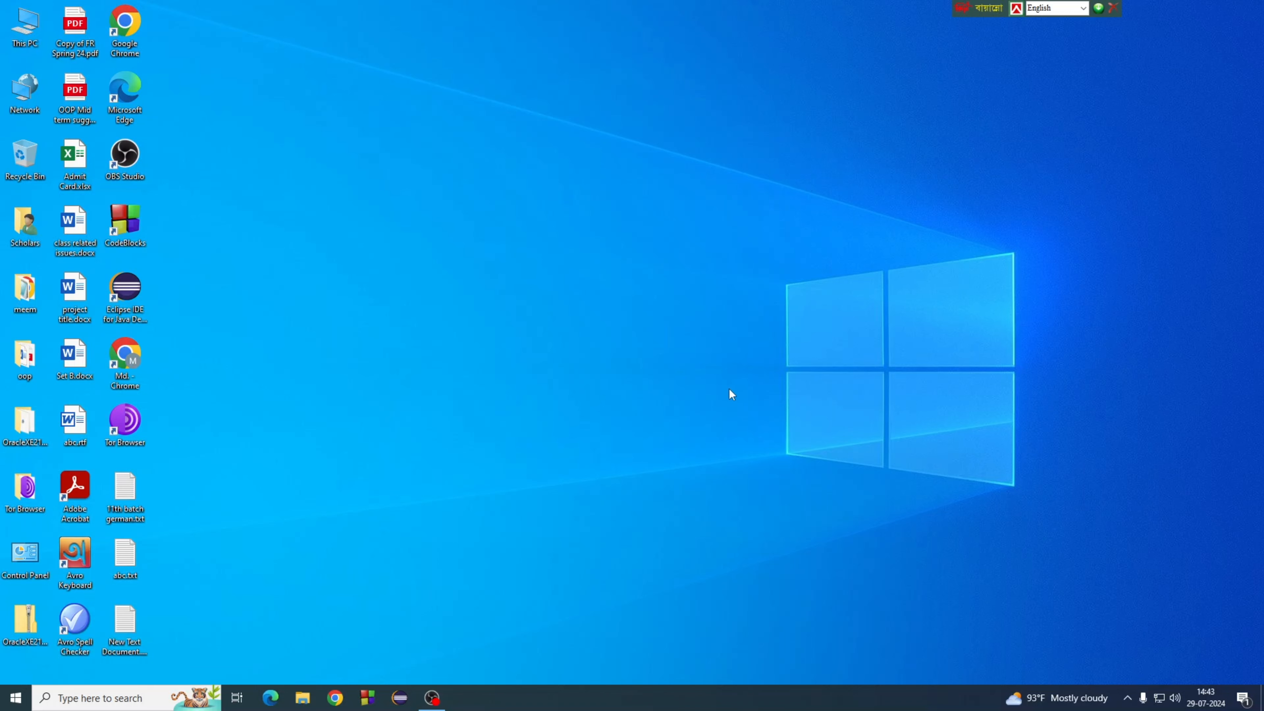
Step: Browse from This PC to C:\Program Files\Apache Software Foundation\Tomcat 10.1
double_click(25, 27)
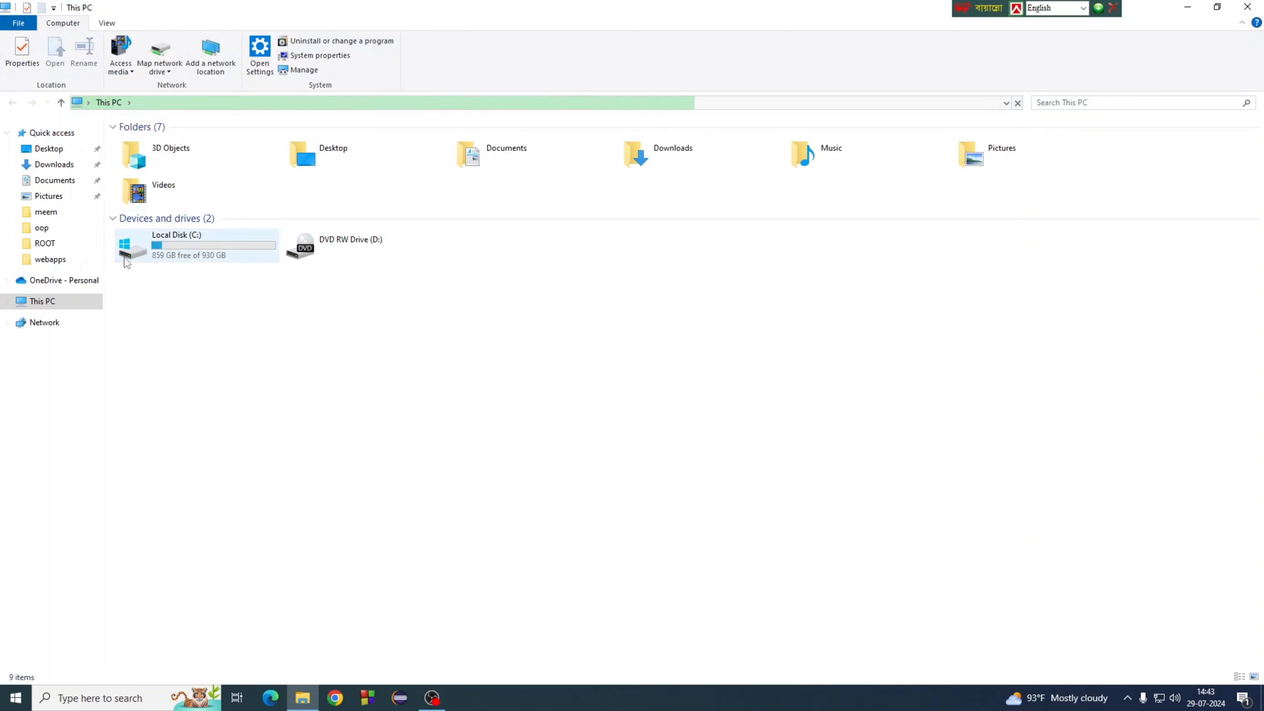
double_click(198, 249)
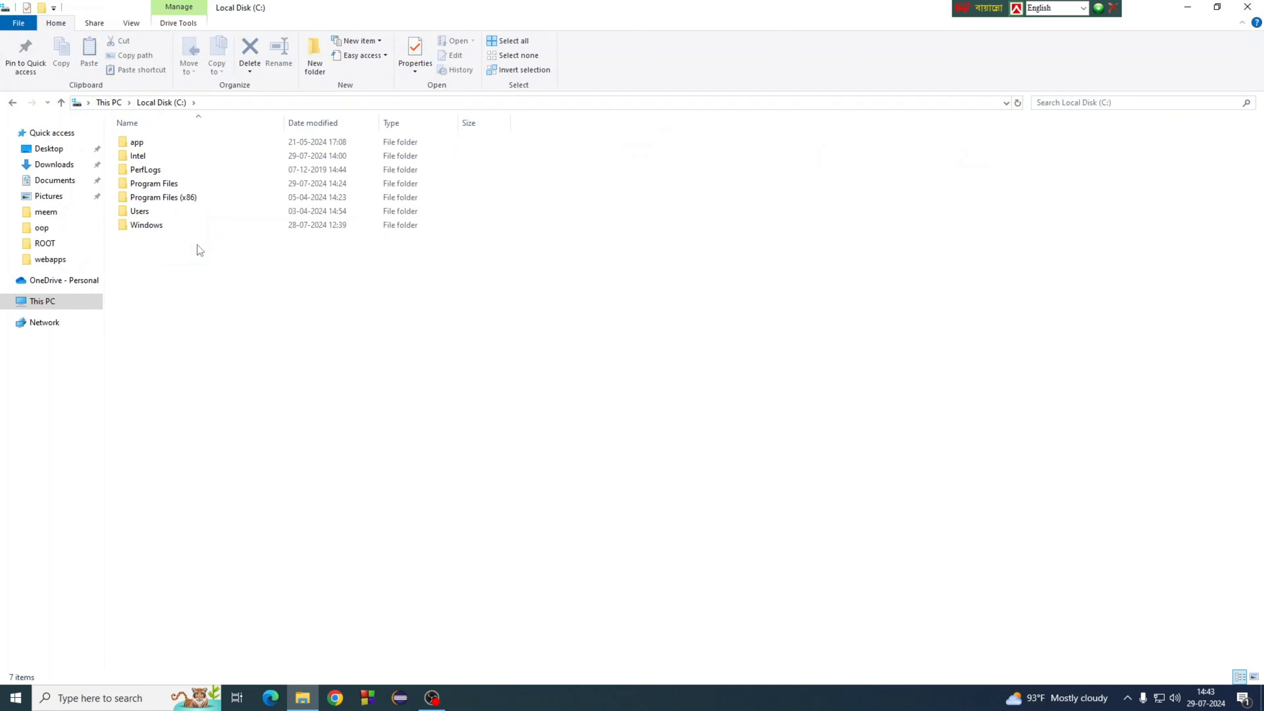
left_click(167, 190)
double_click(166, 189)
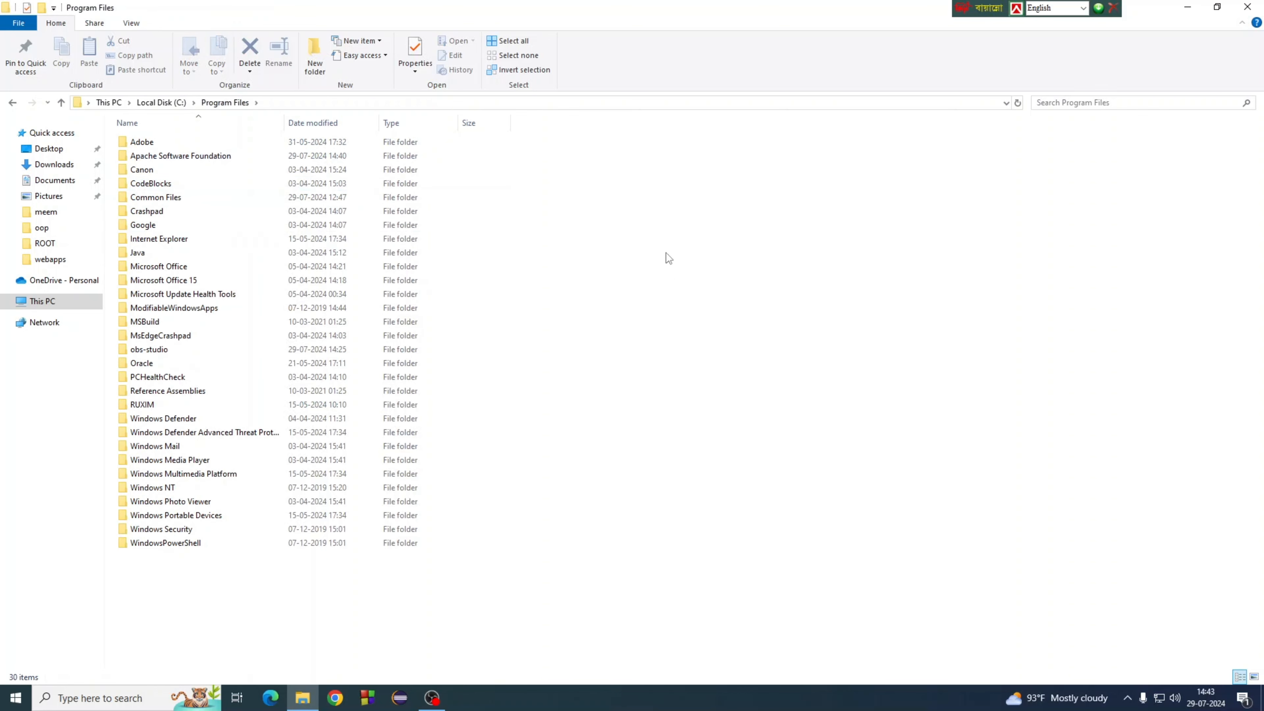
double_click(177, 158)
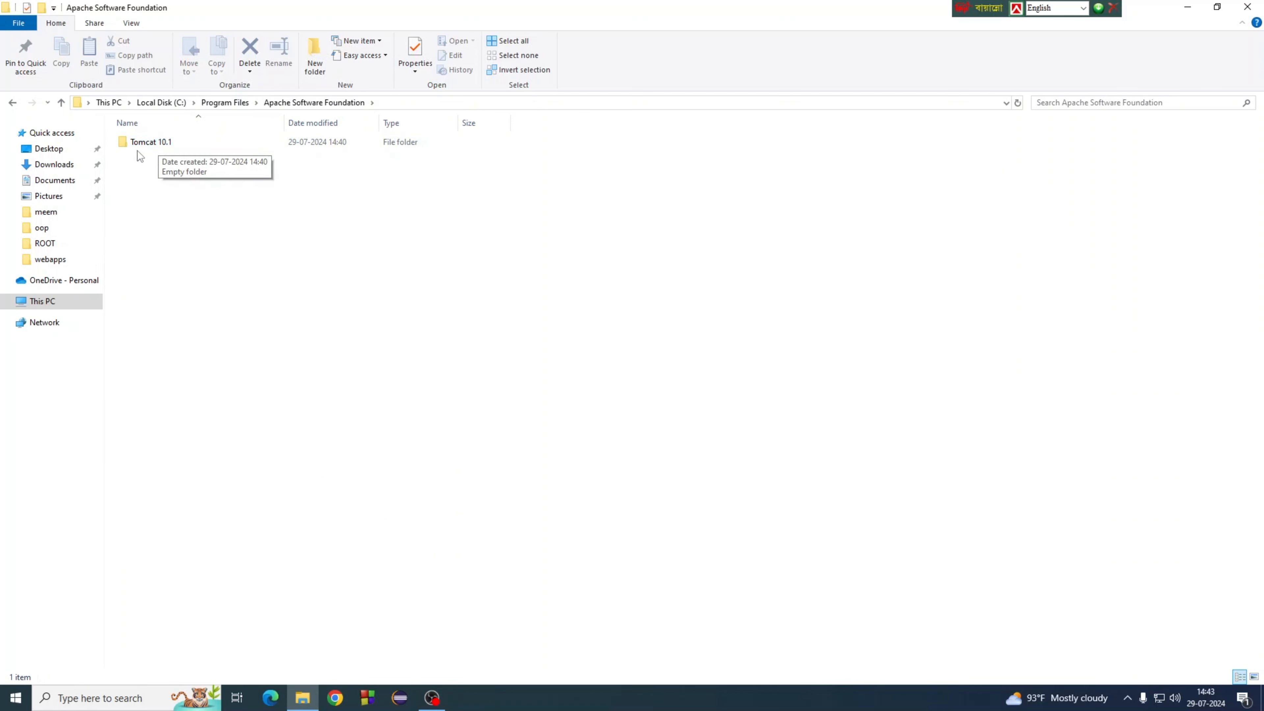
double_click(160, 143)
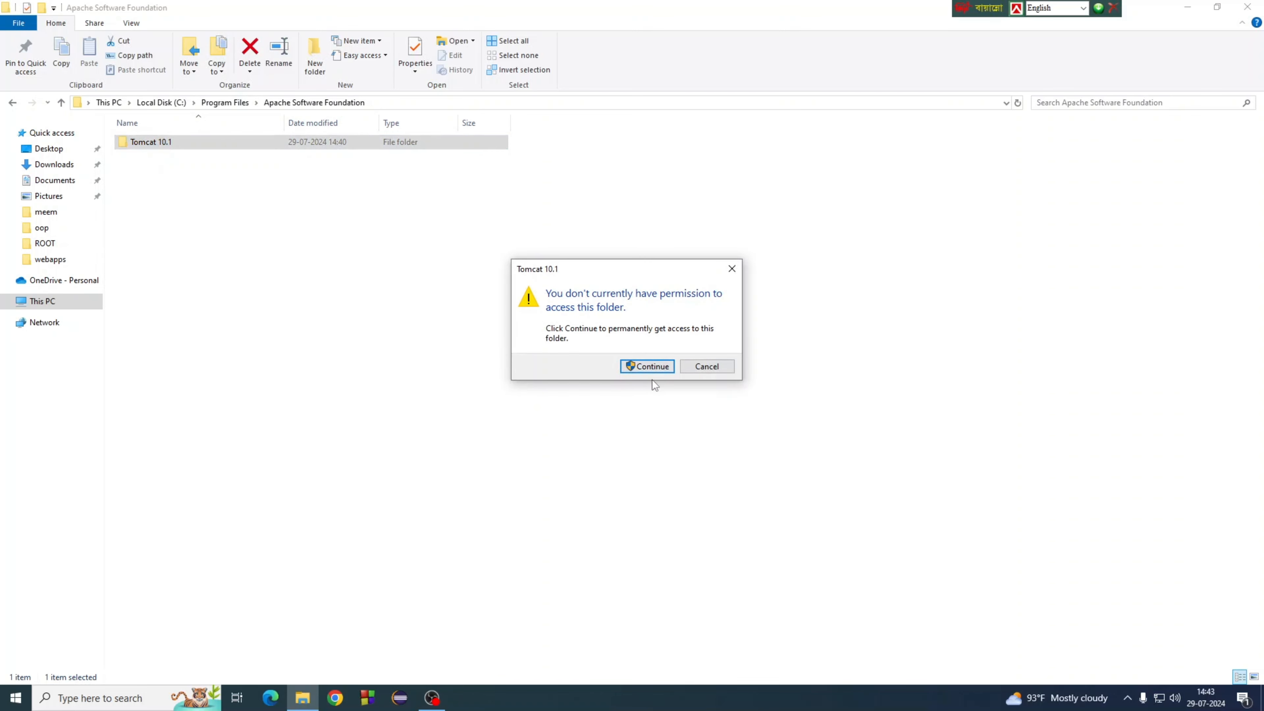
Step: Grant access to the Tomcat 10.1 folder, open bin, and launch Tomcat10w.exe
left_click(652, 367)
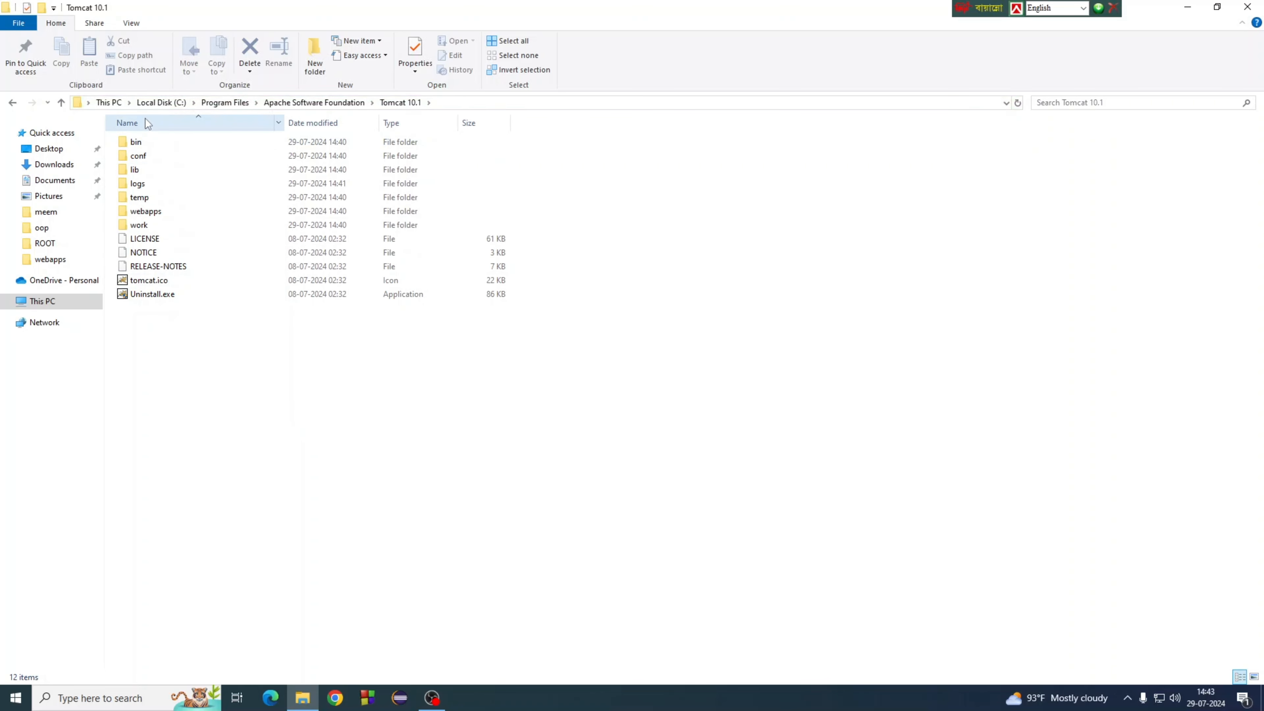
double_click(171, 144)
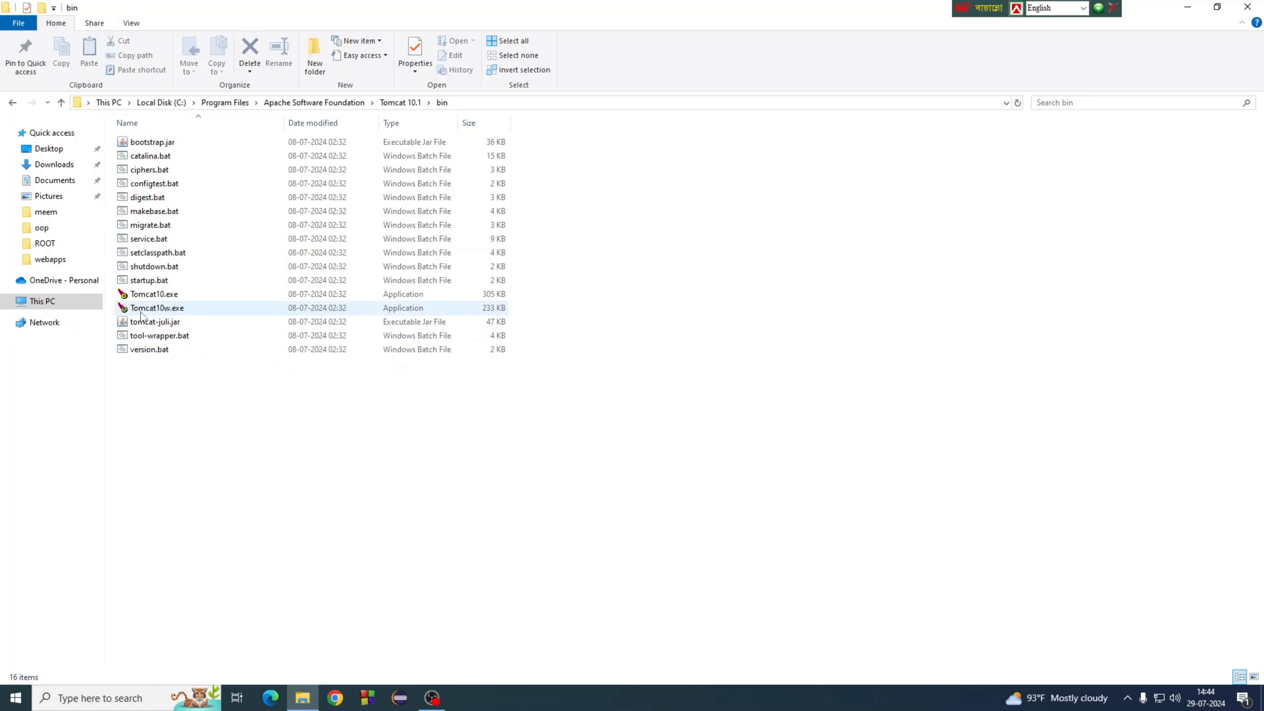
mouse_move(154, 311)
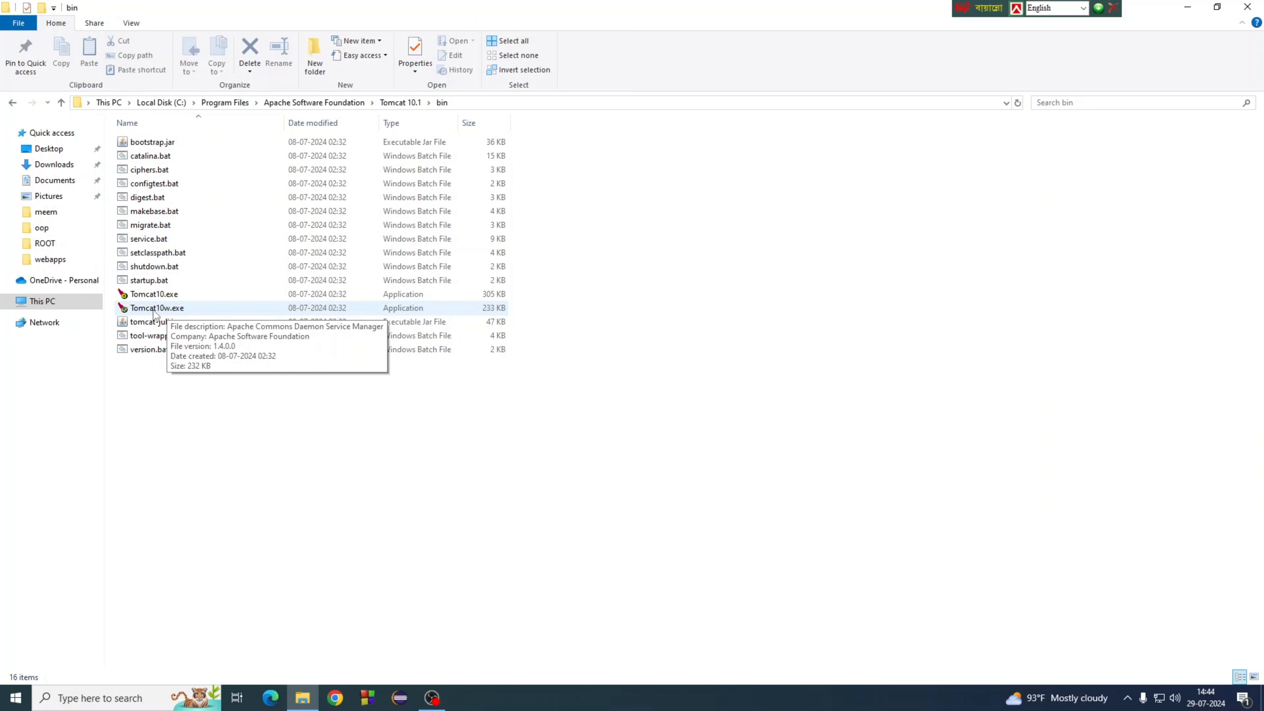
double_click(155, 309)
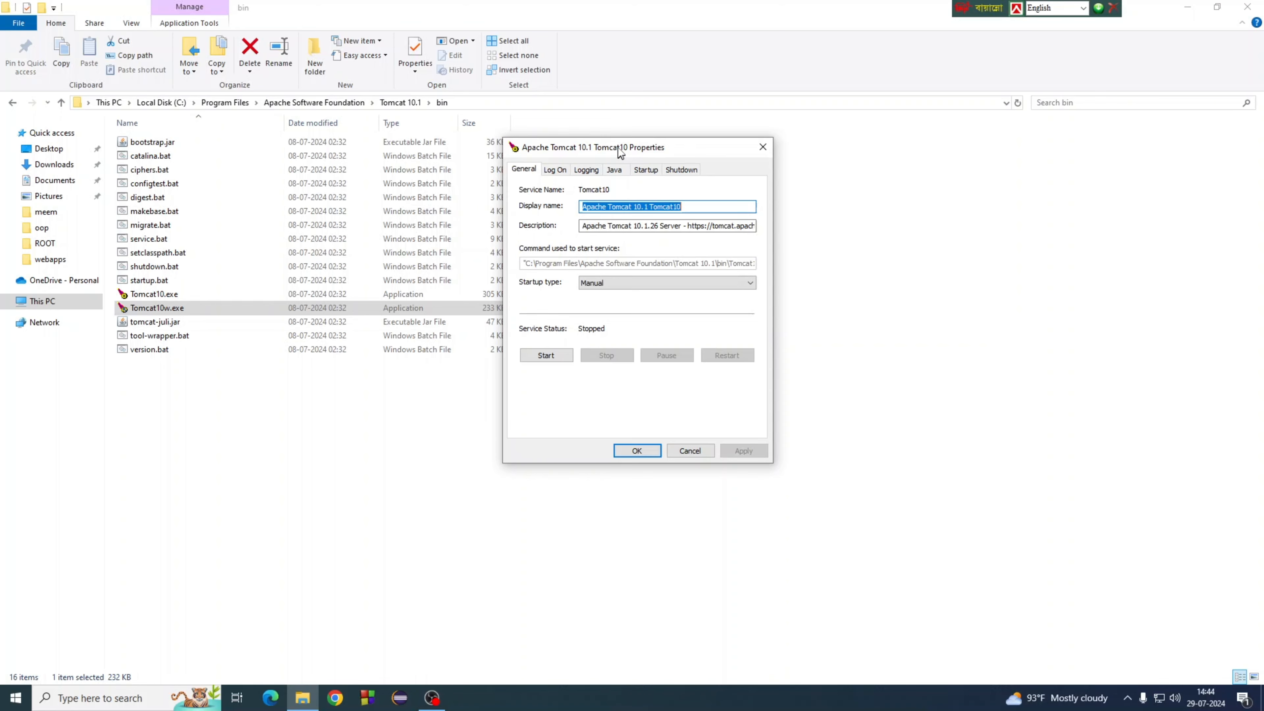
Step: Reposition the Tomcat10 Properties window and shake it to minimize the Explorer window
left_click_drag(617, 148, 617, 141)
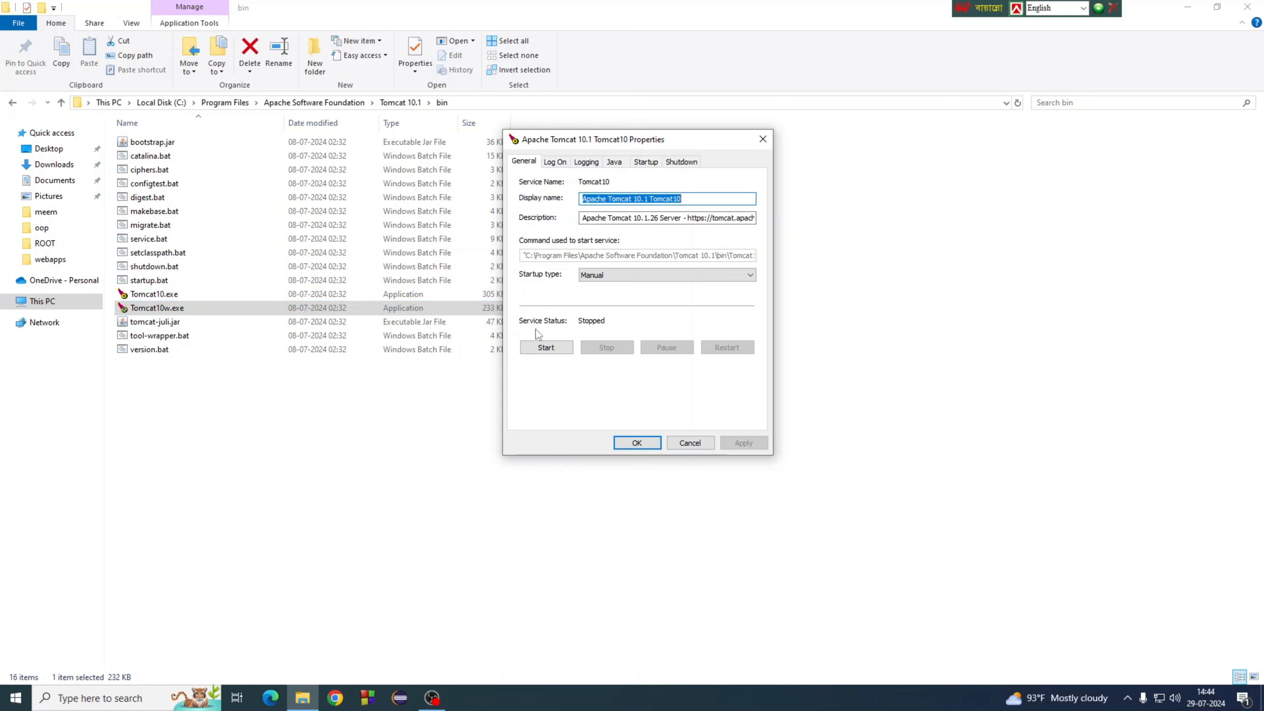
left_click_drag(618, 144, 561, 144)
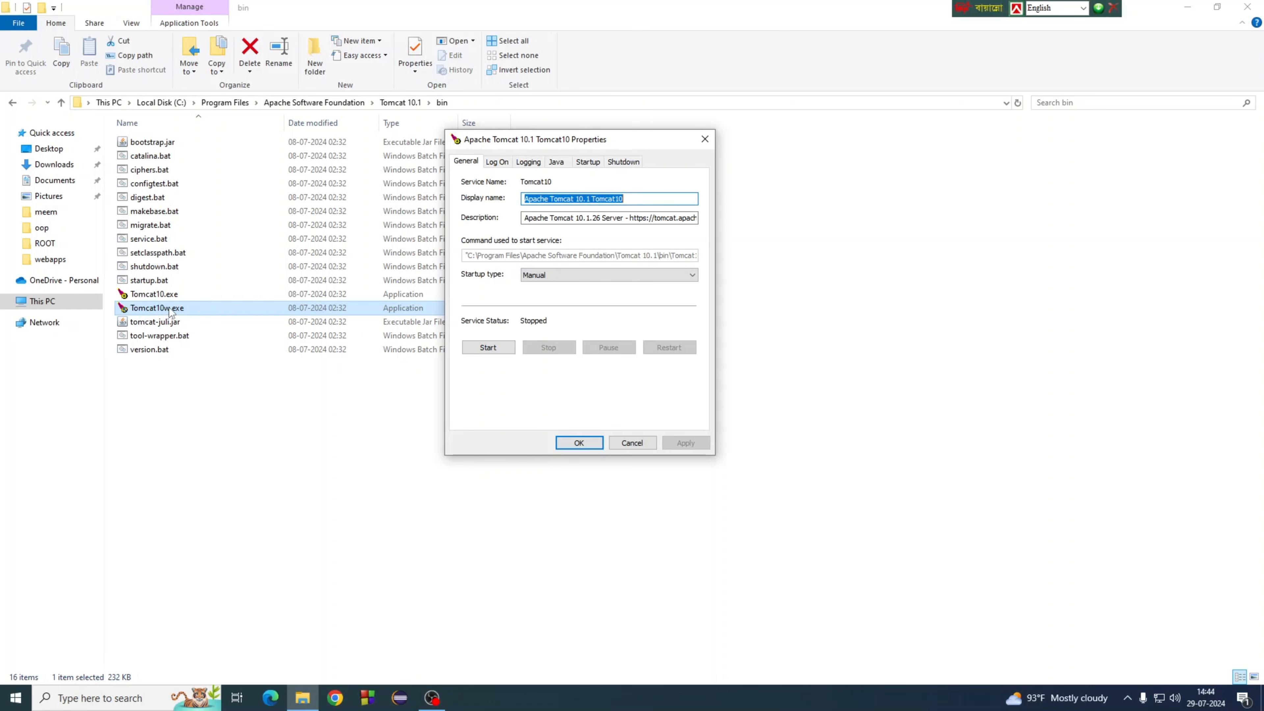
left_click_drag(554, 140, 585, 131)
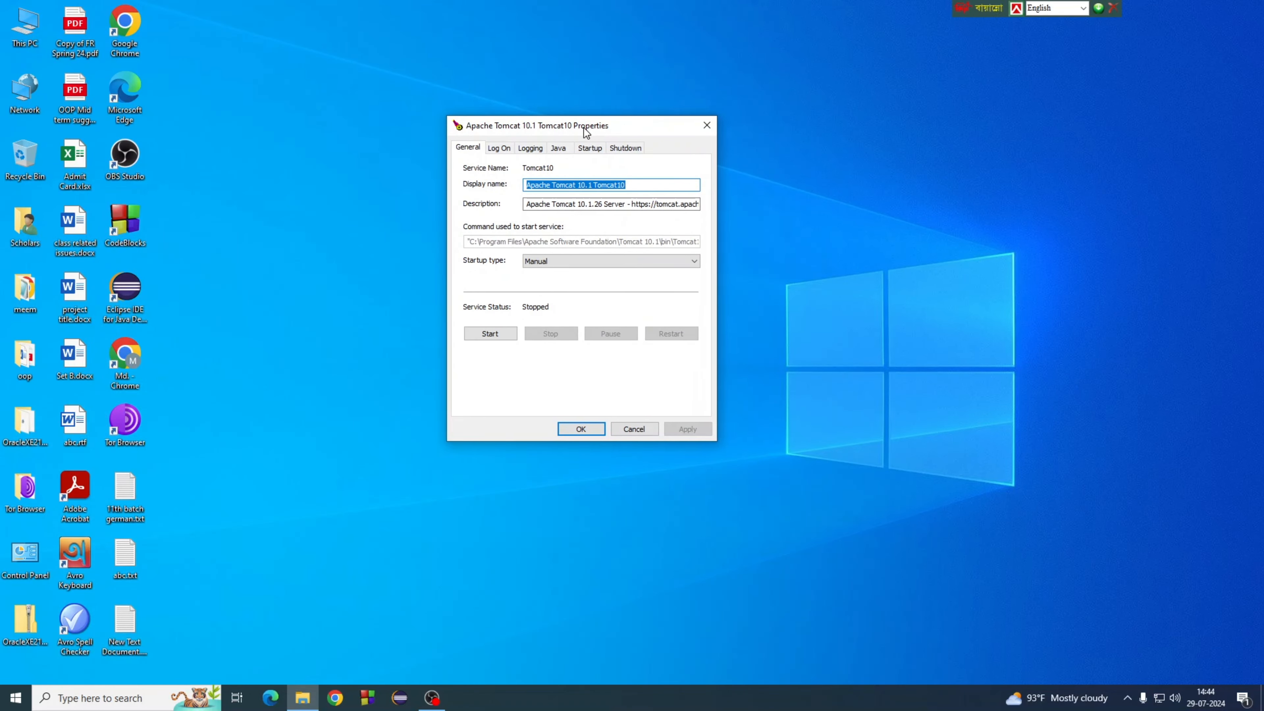
Step: Start Tomcat10, set its startup type to Automatic, apply, and close Properties with OK
left_click(499, 339)
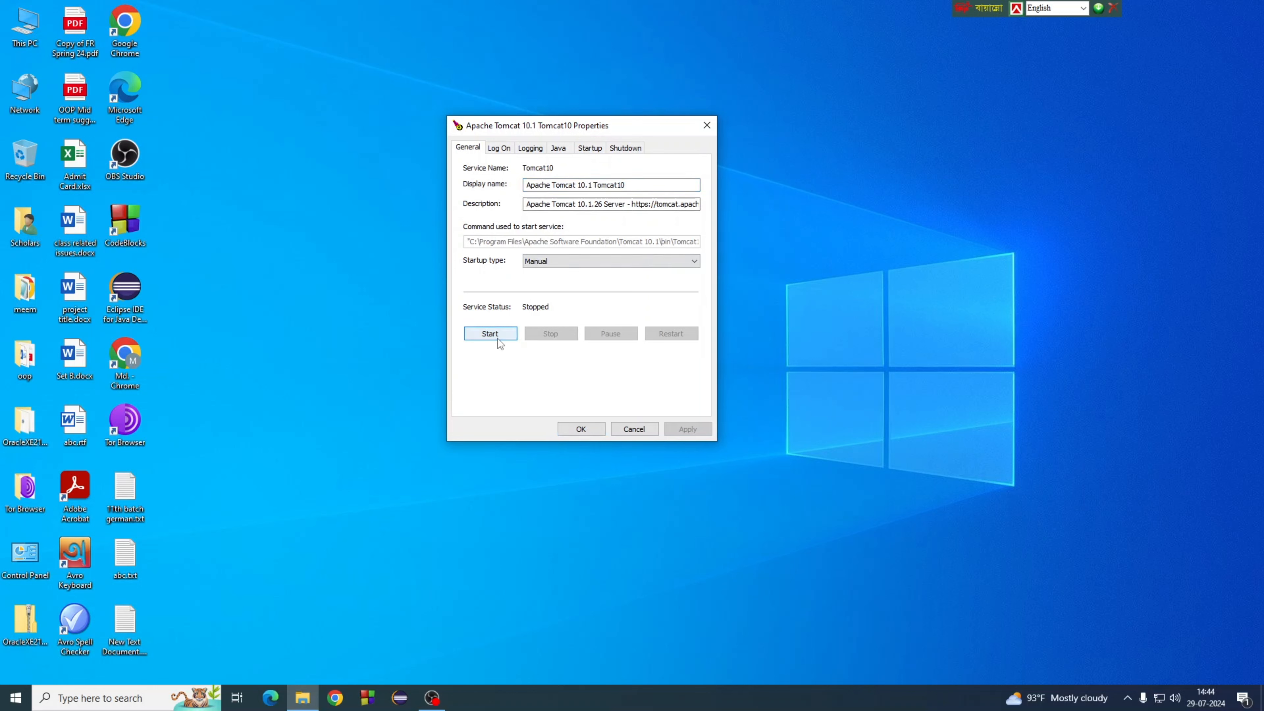
left_click(490, 333)
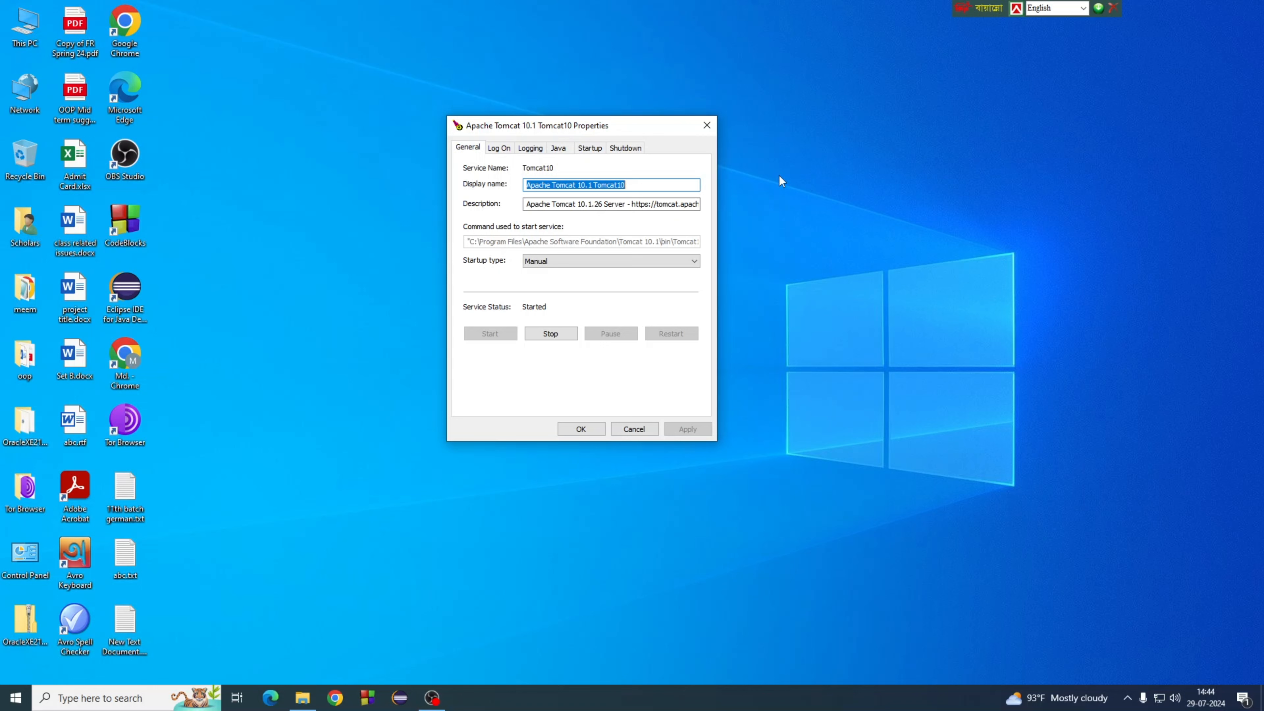
left_click(546, 263)
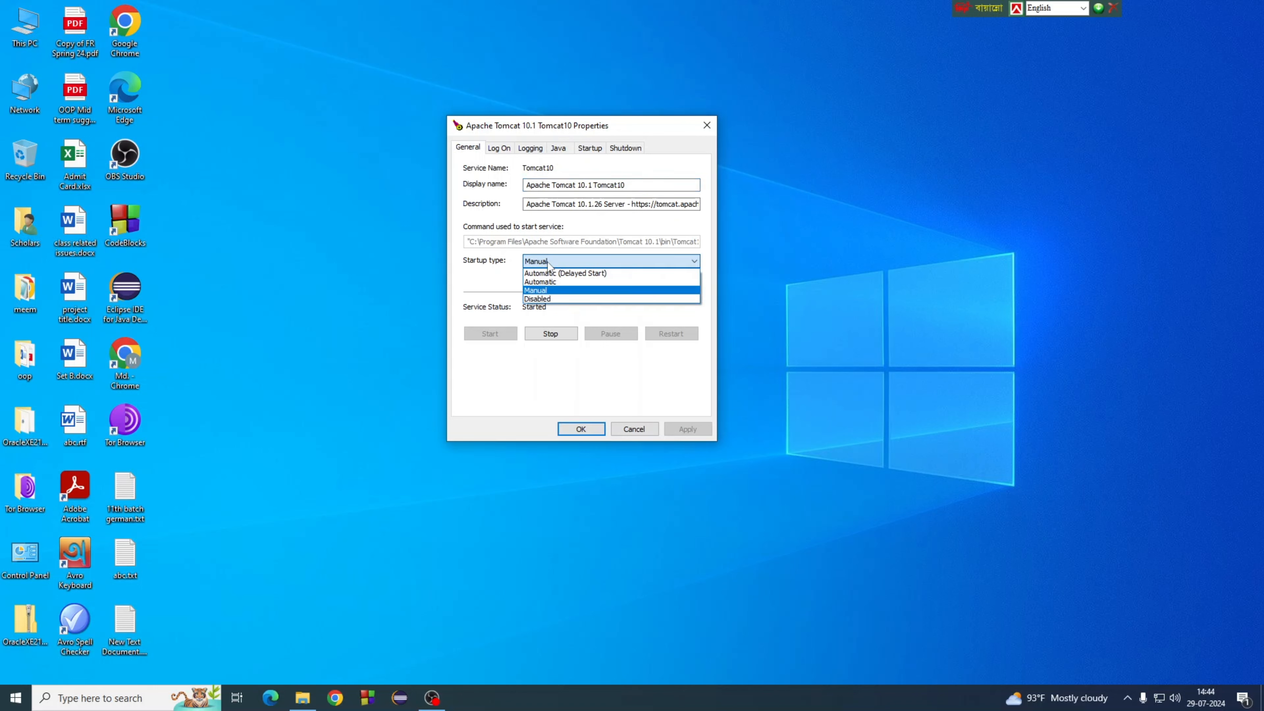
left_click(551, 286)
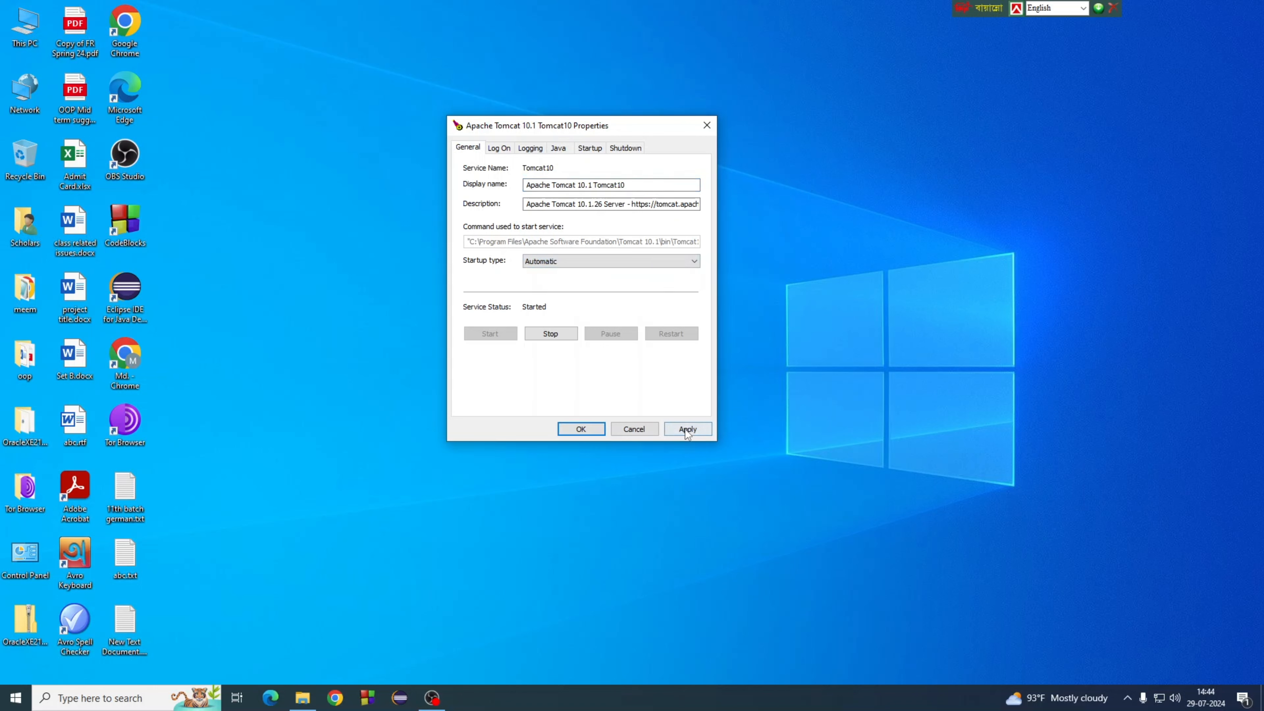
left_click(686, 430)
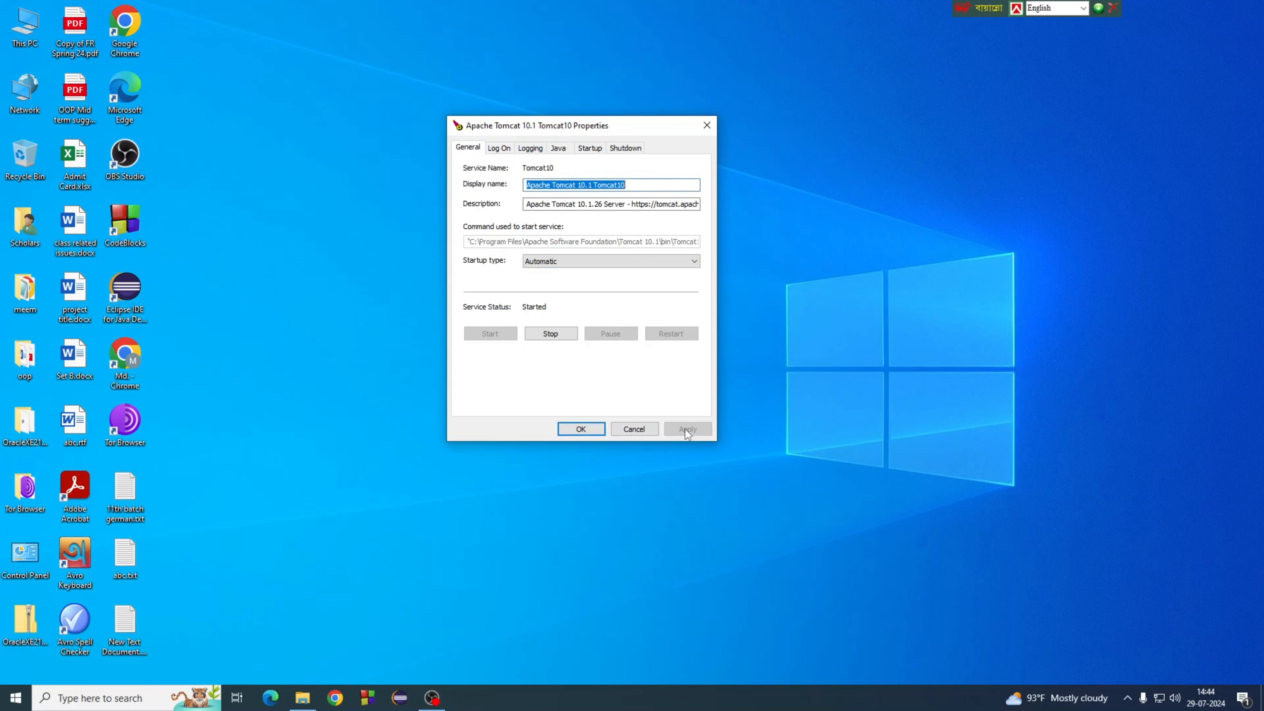
left_click(579, 429)
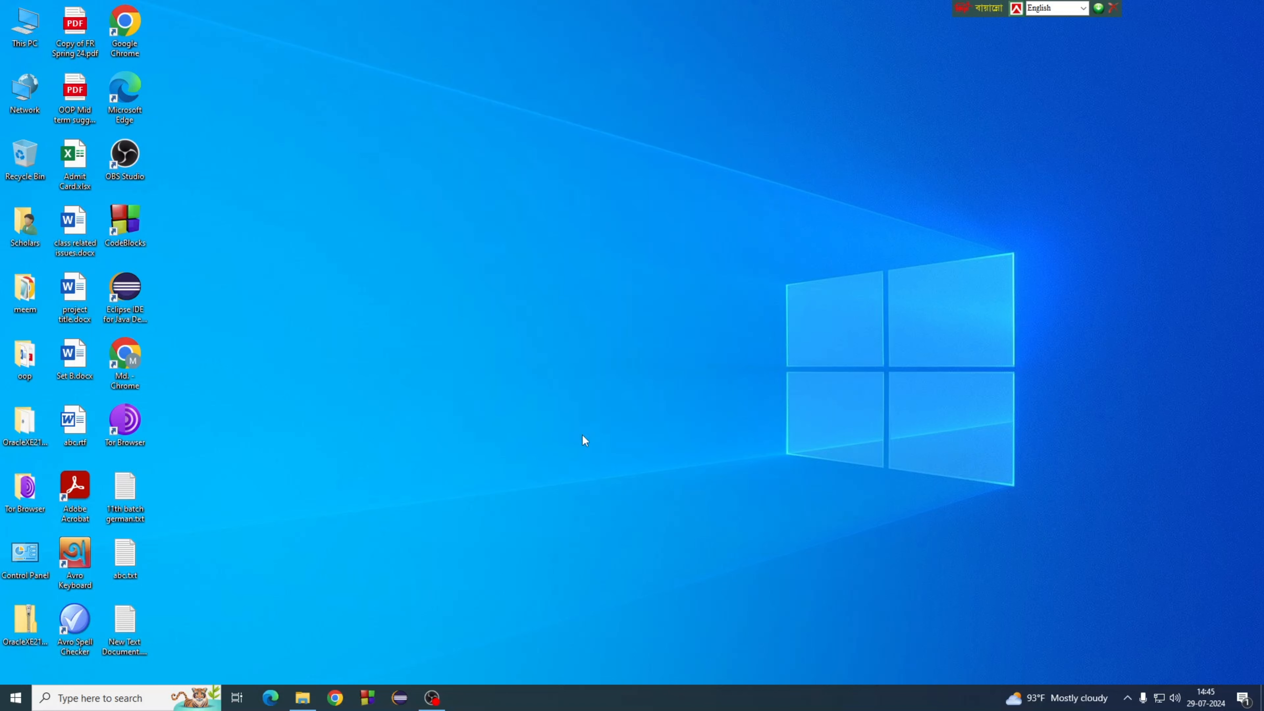